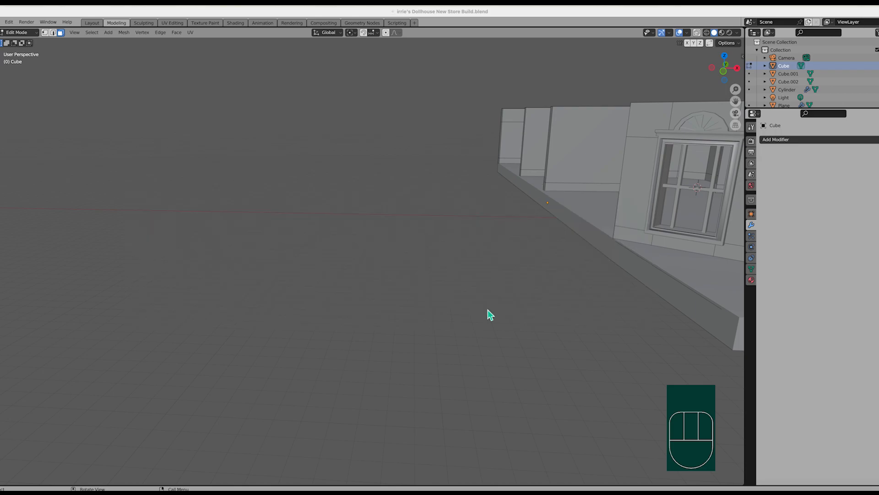
Examine the angled window wall at the dollhouse's front corner from several viewpoints
{"action": "scroll", "coordinate": [488, 310], "scroll_direction": "left", "scroll_amount": 4}
{"action": "scroll", "coordinate": [489, 310], "scroll_direction": "right", "scroll_amount": 6}
{"action": "scroll", "coordinate": [488, 310], "scroll_direction": "right", "scroll_amount": 3}
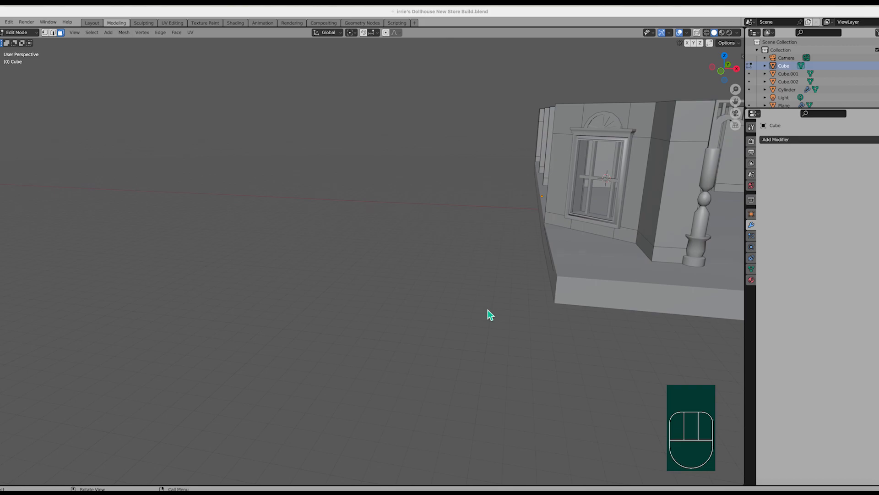
{"action": "scroll", "coordinate": [488, 310], "scroll_direction": "left", "scroll_amount": 5}
{"action": "scroll", "coordinate": [488, 310], "scroll_direction": "right", "scroll_amount": 4}
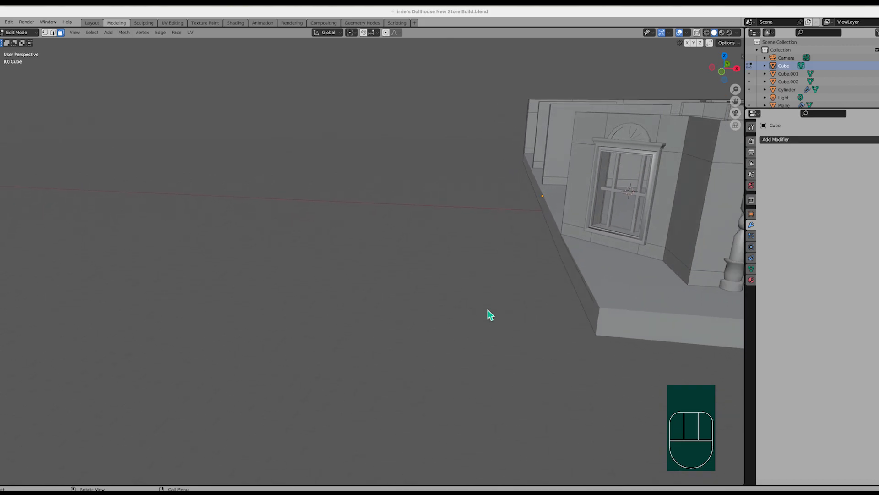
{"action": "scroll", "coordinate": [488, 310], "scroll_direction": "left", "scroll_amount": 4}
{"action": "scroll", "coordinate": [488, 310], "scroll_direction": "right", "scroll_amount": 5}
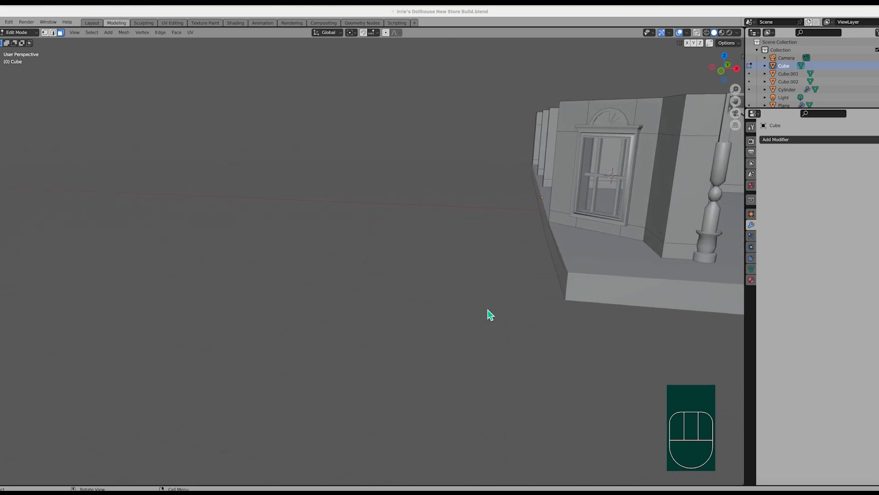
{"action": "scroll", "coordinate": [488, 310], "scroll_direction": "up", "scroll_amount": 4}
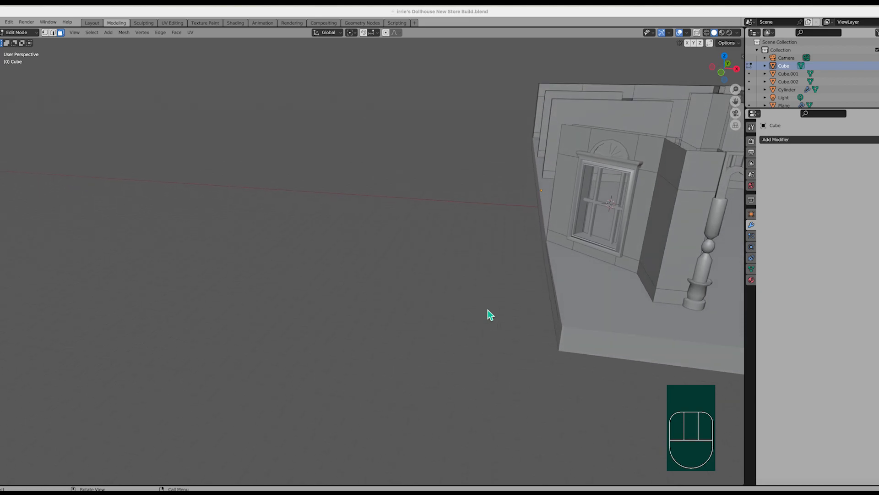
{"action": "scroll", "coordinate": [488, 310], "scroll_direction": "left", "scroll_amount": 5}
{"action": "scroll", "coordinate": [488, 310], "scroll_direction": "right", "scroll_amount": 3}
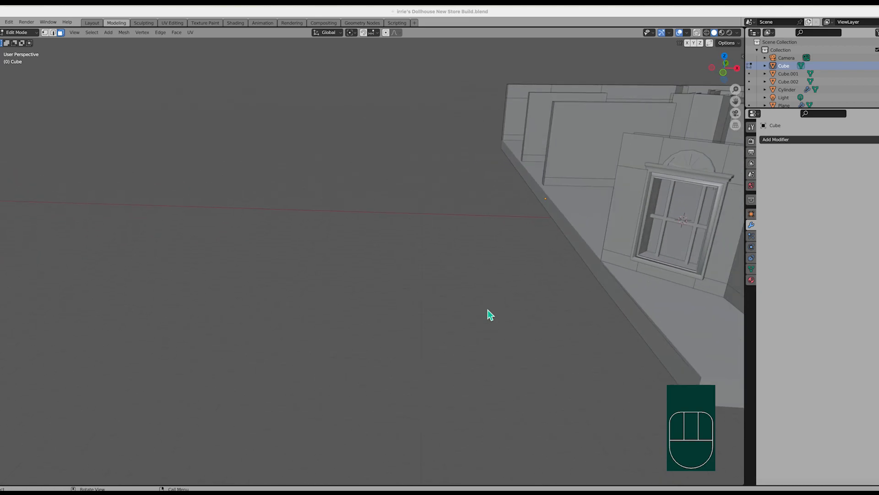
Select the wall face below the window and examine how the Global transform axes align with the angled wall
{"action": "left_click", "coordinate": [651, 266]}
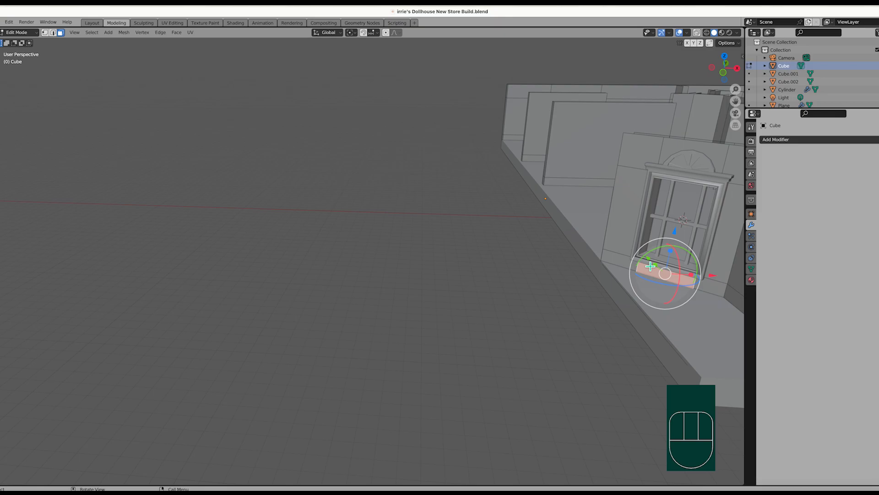
{"action": "scroll", "coordinate": [650, 266], "scroll_direction": "right", "scroll_amount": 10, "text": "shift"}
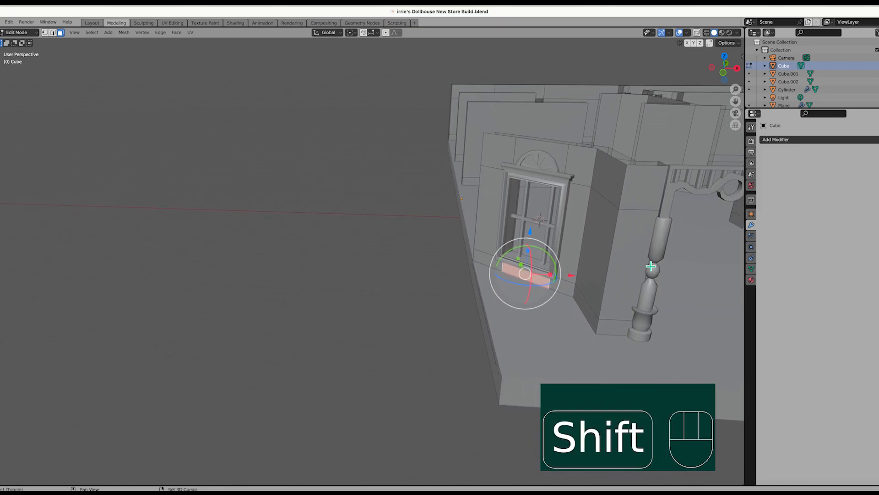
{"action": "scroll", "coordinate": [651, 267], "scroll_direction": "right", "scroll_amount": 5, "text": "shift"}
{"action": "scroll", "coordinate": [651, 266], "scroll_direction": "left", "scroll_amount": 5}
{"action": "middle_click_drag", "start_coordinate": [562, 277], "coordinate": [530, 247]}
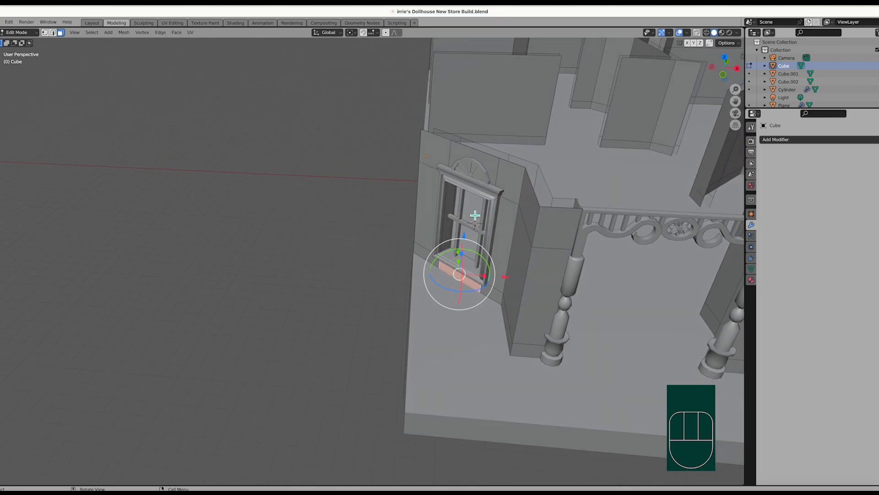
{"action": "scroll", "coordinate": [490, 226], "scroll_direction": "right", "scroll_amount": 10, "text": "shift"}
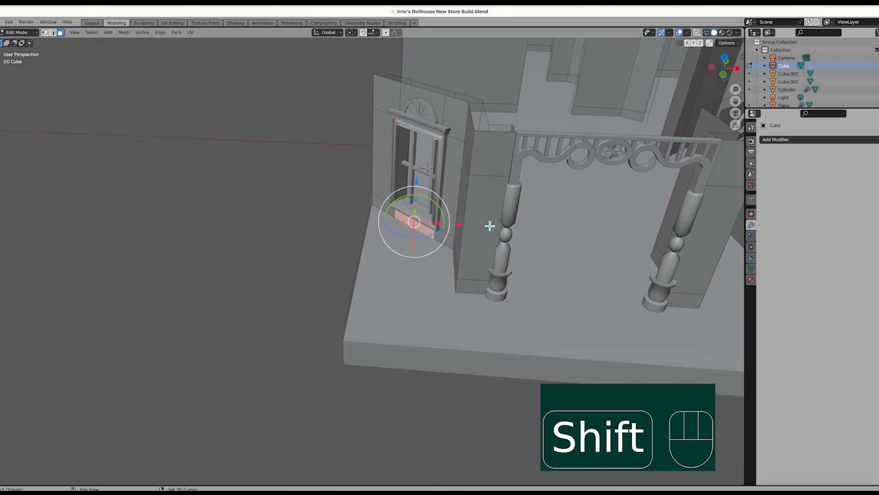
{"action": "middle_click_drag", "start_coordinate": [489, 226], "coordinate": [729, 236]}
{"action": "scroll", "coordinate": [356, 247], "scroll_direction": "down", "scroll_amount": 10}
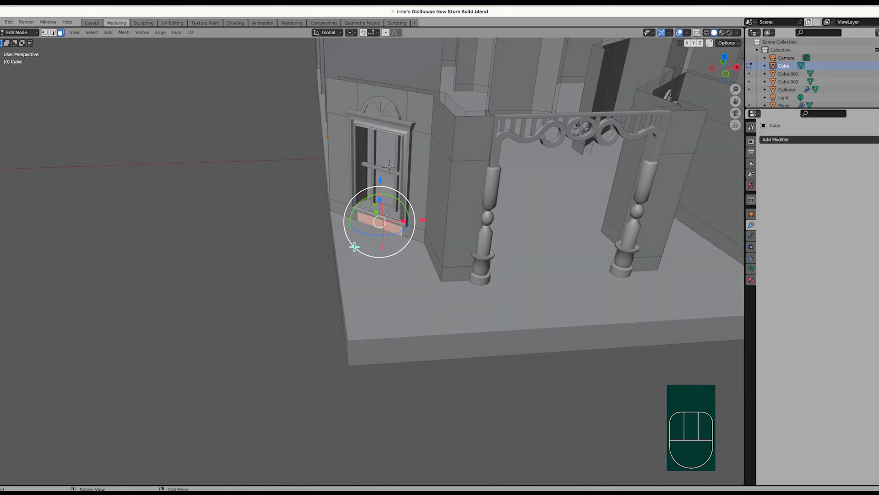
{"action": "scroll", "coordinate": [355, 246], "scroll_direction": "up", "scroll_amount": 3}
{"action": "scroll", "coordinate": [356, 246], "scroll_direction": "up", "scroll_amount": 10, "text": "shift"}
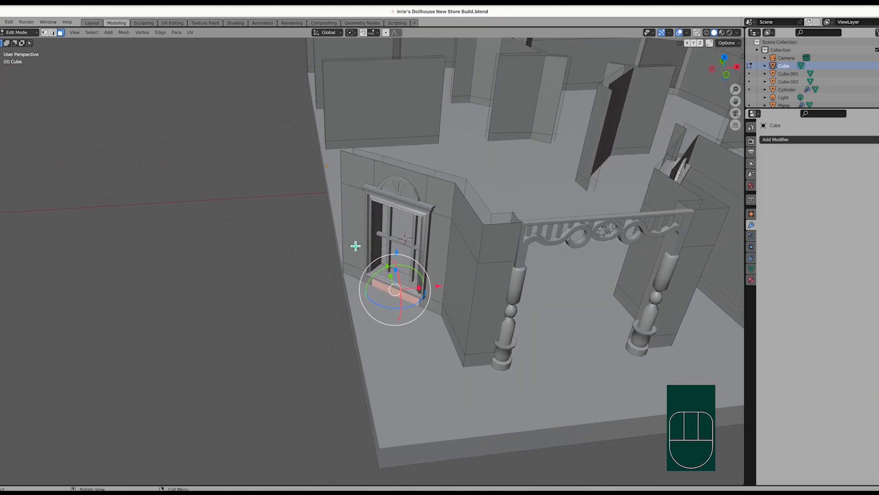
{"action": "scroll", "coordinate": [356, 247], "scroll_direction": "down", "scroll_amount": 3, "text": "ctrl"}
{"action": "scroll", "coordinate": [355, 247], "scroll_direction": "up", "scroll_amount": 10, "text": "ctrl"}
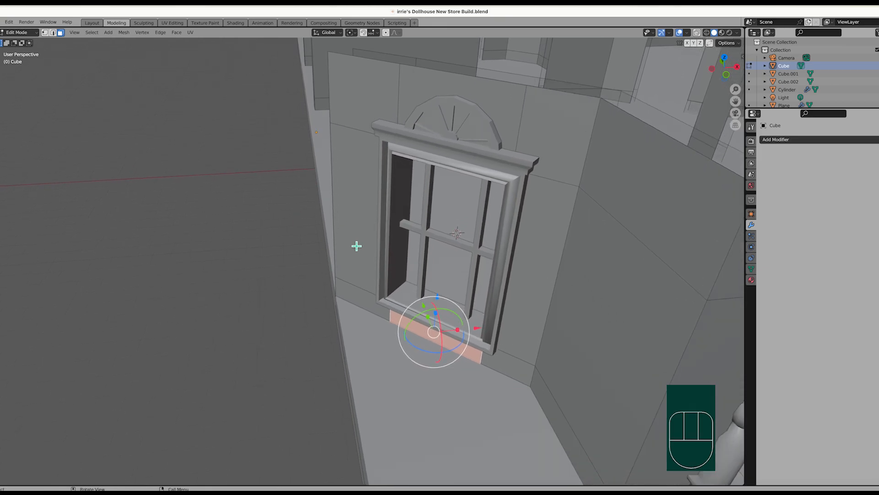
{"action": "scroll", "coordinate": [357, 247], "scroll_direction": "up", "scroll_amount": 3}
{"action": "scroll", "coordinate": [470, 215], "scroll_direction": "right", "scroll_amount": 5}
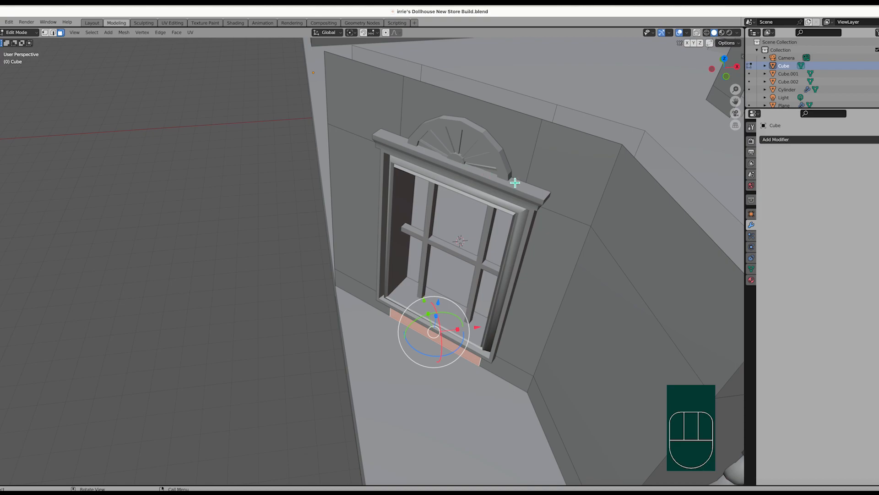
{"action": "scroll", "coordinate": [452, 207], "scroll_direction": "right", "scroll_amount": 5}
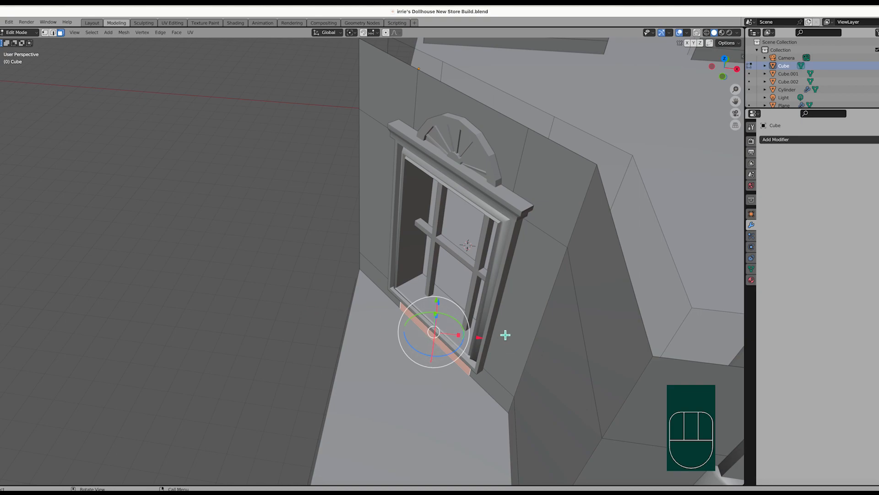
{"action": "scroll", "coordinate": [486, 295], "scroll_direction": "down", "scroll_amount": 1}
{"action": "scroll", "coordinate": [487, 295], "scroll_direction": "down", "scroll_amount": 5}
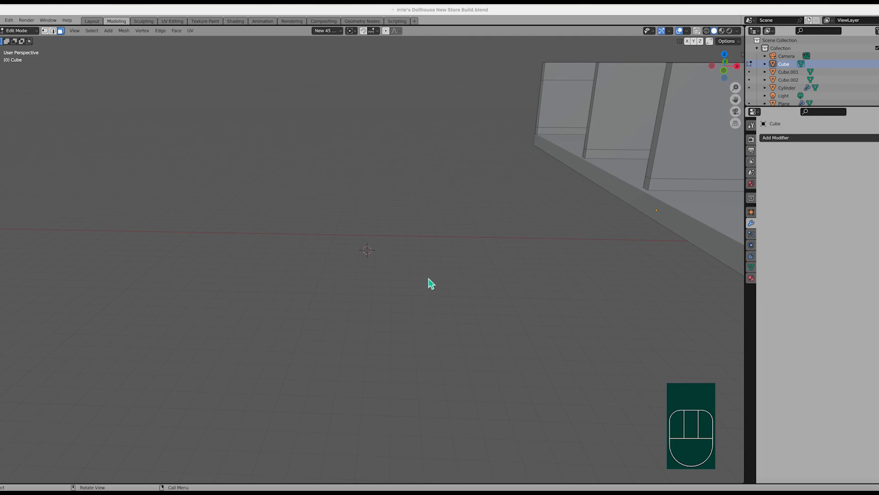
Add a cube at the 3D cursor in the empty space beside the dollhouse
{"action": "left_click", "coordinate": [407, 264]}
{"action": "key", "text": "shift+a"}
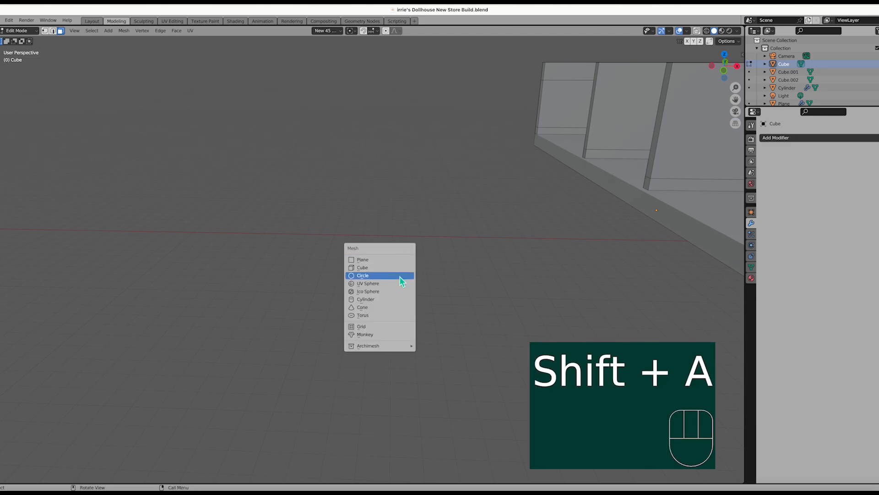
{"action": "left_click", "coordinate": [393, 268]}
{"action": "scroll", "coordinate": [397, 273], "scroll_direction": "up", "scroll_amount": 10}
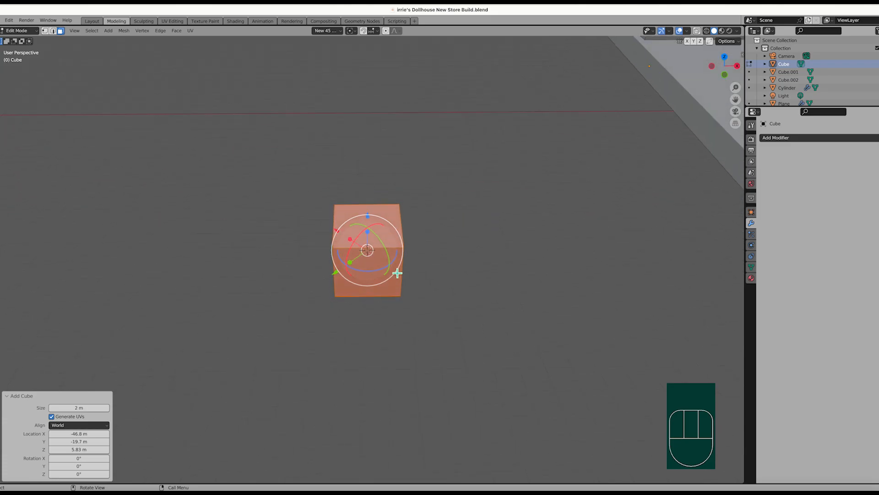
{"action": "scroll", "coordinate": [397, 273], "scroll_direction": "up", "scroll_amount": 1, "text": "ctrl"}
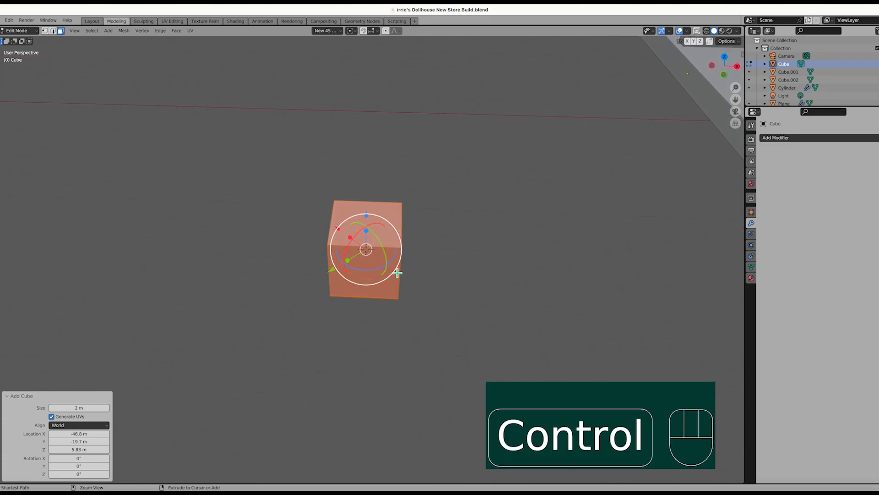
{"action": "scroll", "coordinate": [369, 265], "scroll_direction": "down", "scroll_amount": 5}
{"action": "scroll", "coordinate": [370, 264], "scroll_direction": "up", "scroll_amount": 3}
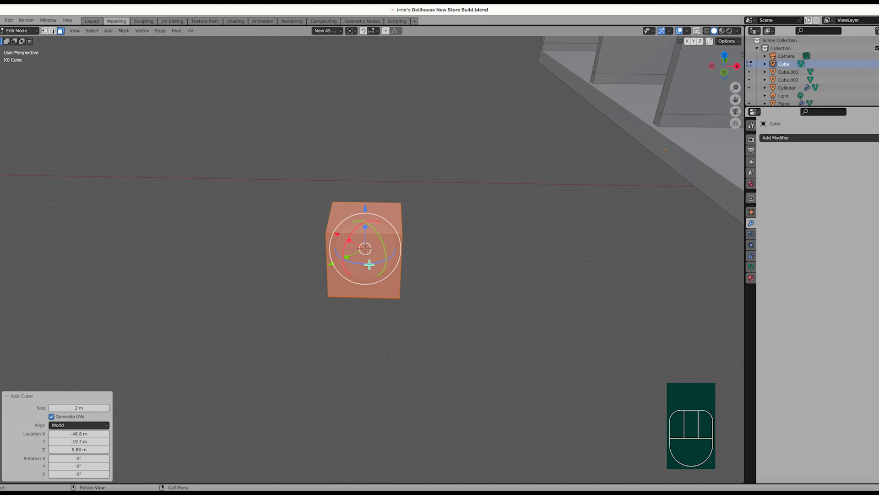
Rotate the new cube 45° about the Z axis
{"action": "key", "text": "r"}
{"action": "key", "text": "z"}
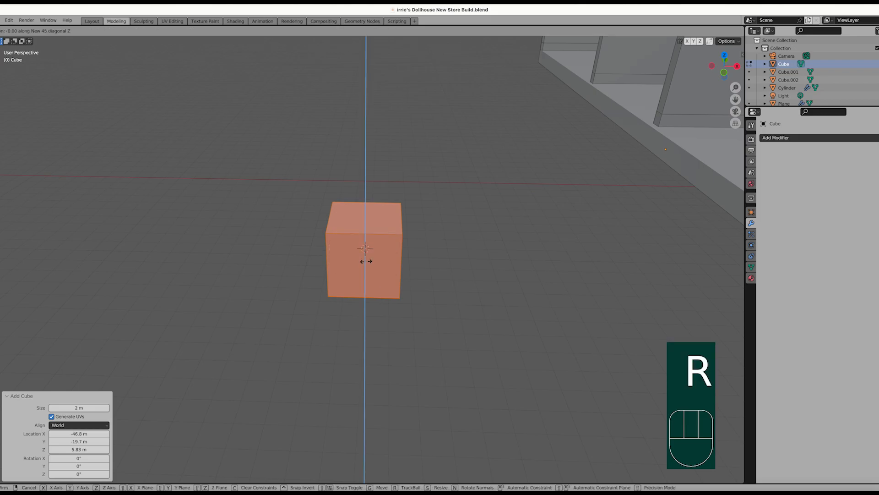
{"action": "type", "text": "45"}
{"action": "key", "text": "Return"}
{"action": "mouse_move", "coordinate": [370, 265]}
{"action": "middle_mouse_down"}
{"action": "mouse_move", "coordinate": [368, 243]}
{"action": "mouse_move", "coordinate": [369, 262]}
{"action": "middle_mouse_up"}
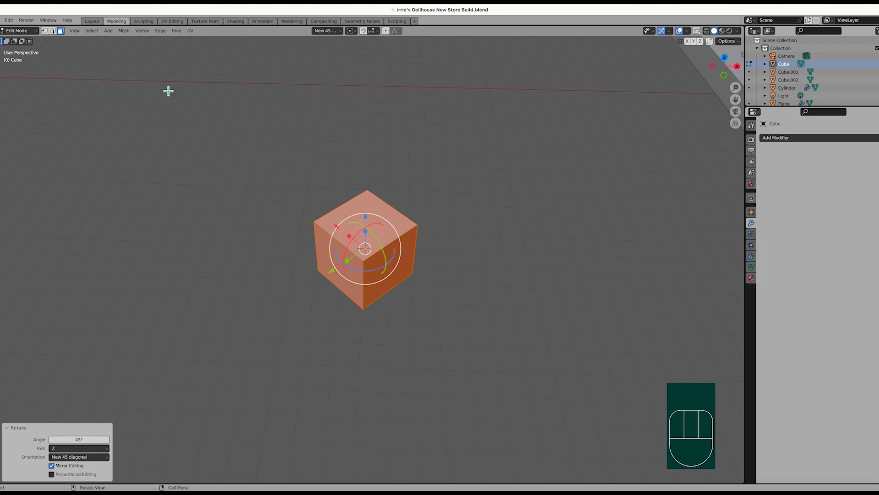
Create a custom transform orientation from the rotated cube's top face, starting from the Global orientation
{"action": "left_click", "coordinate": [366, 220]}
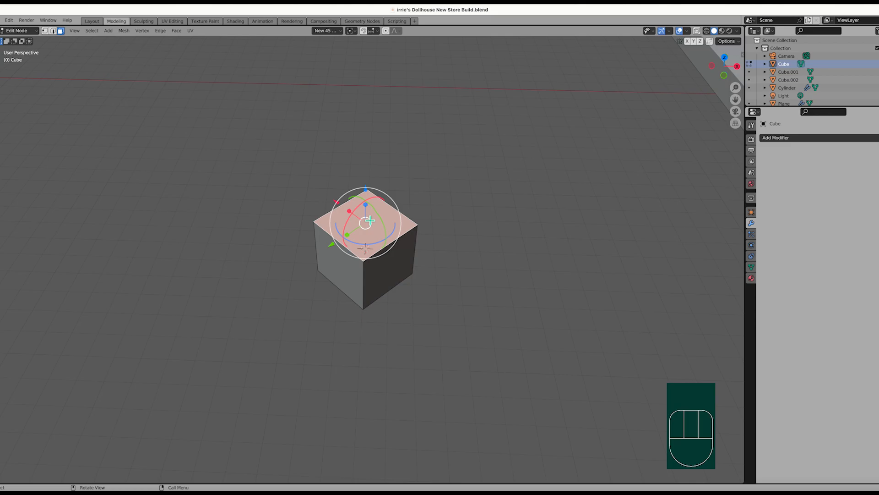
{"action": "middle_click_drag", "start_coordinate": [369, 227], "coordinate": [381, 229]}
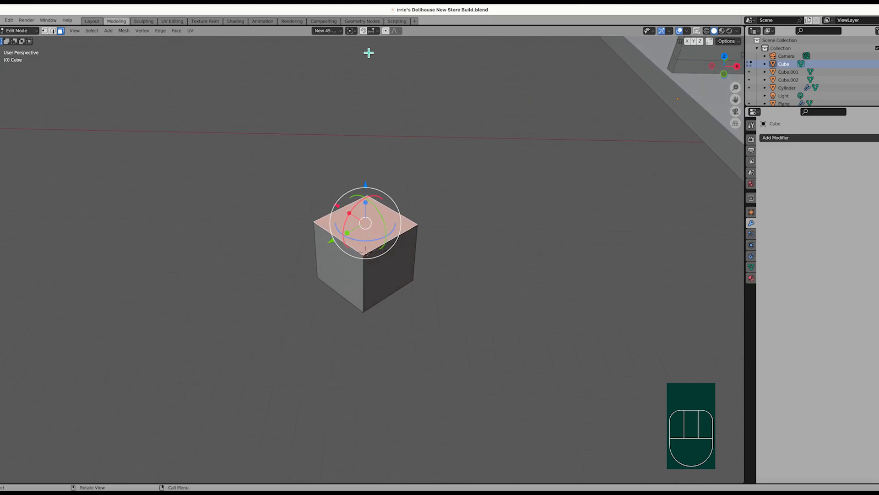
{"action": "left_click", "coordinate": [334, 32]}
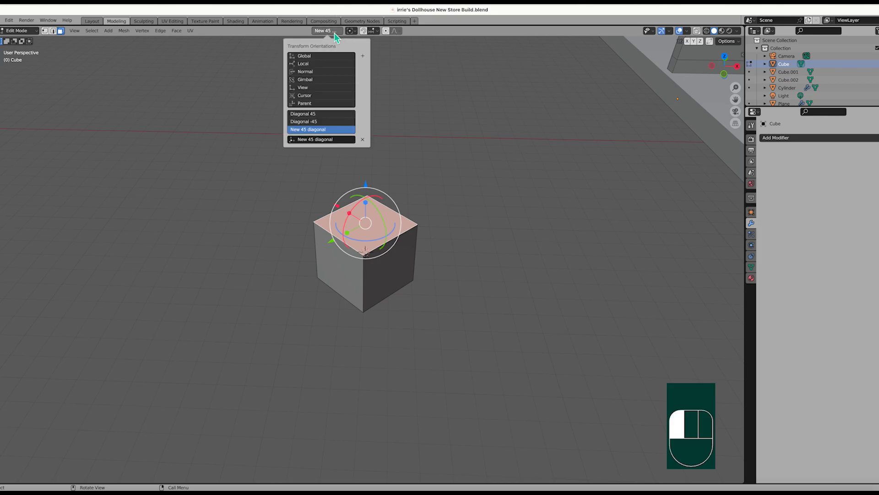
{"action": "left_click", "coordinate": [320, 56]}
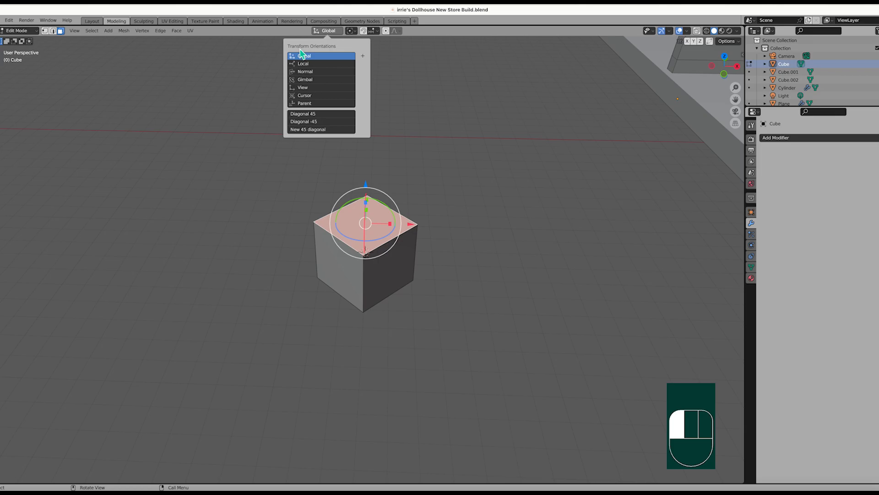
{"action": "left_click", "coordinate": [363, 56]}
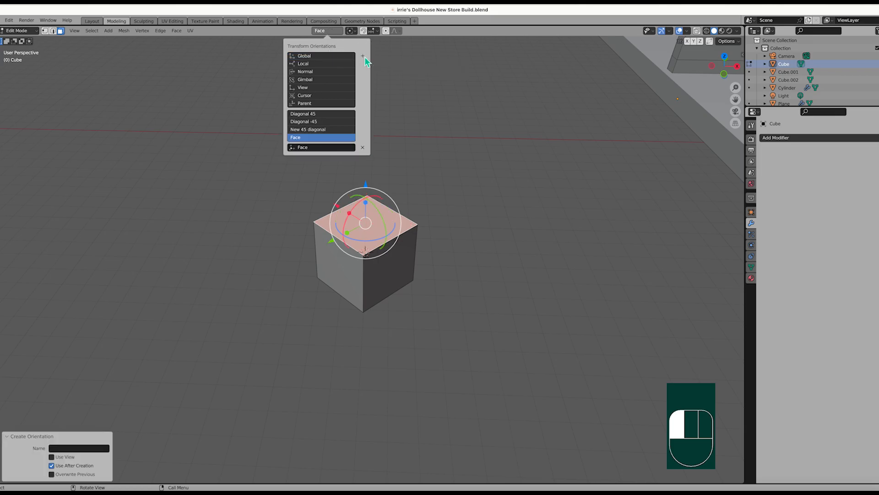
Rename the new custom transform orientation as New Diagonal
{"action": "double_click", "coordinate": [323, 147]}
{"action": "type", "text": "New Diago"}
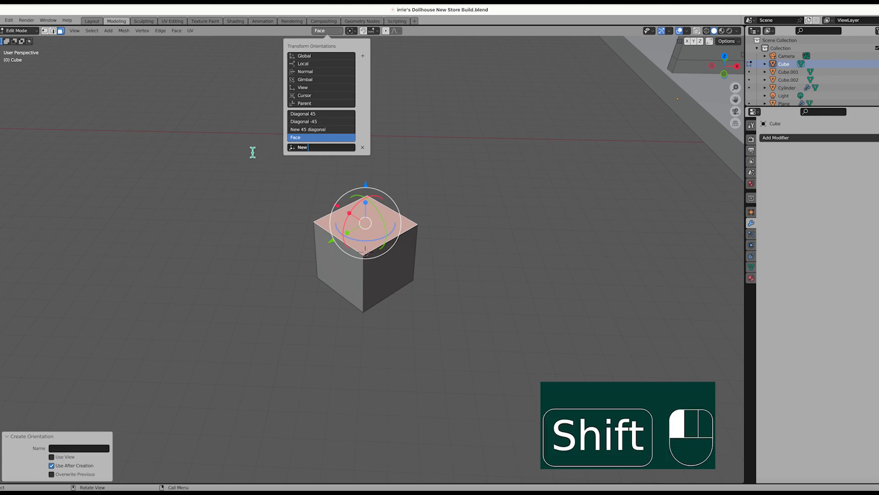
{"action": "key", "text": "BackSpace"}
{"action": "key", "text": "BackSpace"}
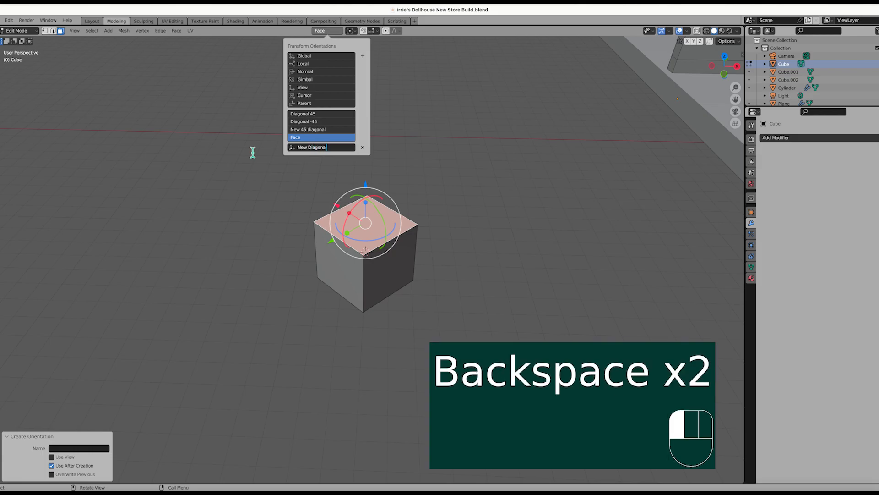
{"action": "type", "text": "gonal"}
{"action": "left_click", "coordinate": [253, 152]}
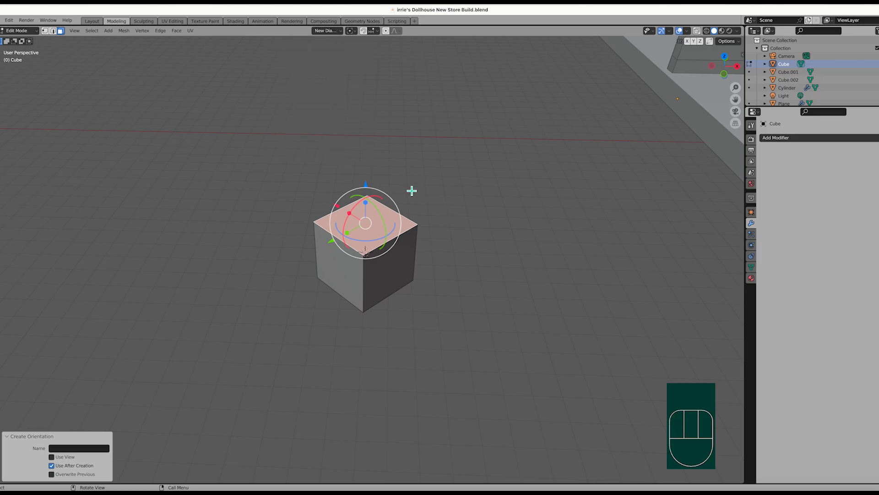
Select the whole linked cube and compare the Global orientation with New Diagonal, leaving New Diagonal active
{"action": "left_click", "coordinate": [338, 178]}
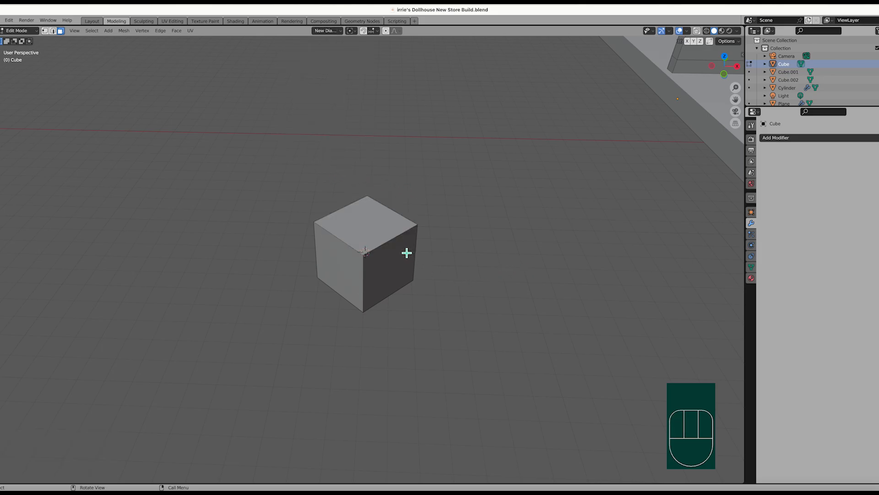
{"action": "key", "text": "l"}
{"action": "left_click", "coordinate": [326, 32]}
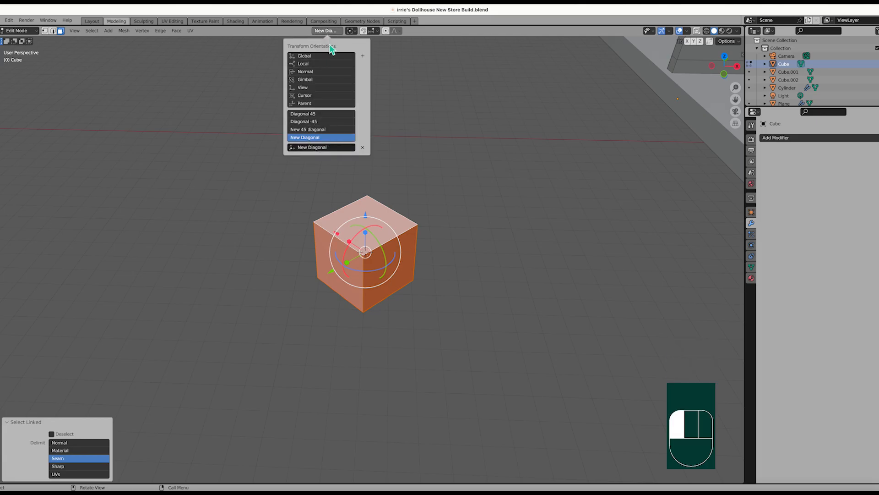
{"action": "left_click", "coordinate": [329, 57]}
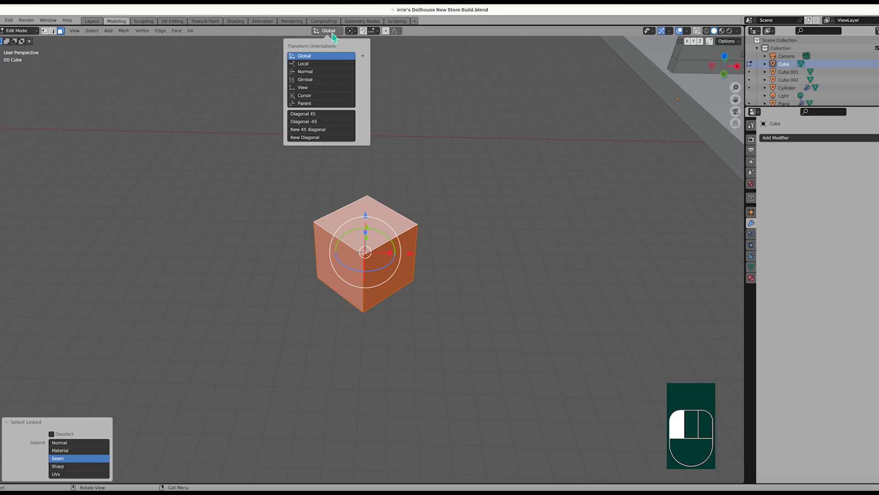
{"action": "left_click", "coordinate": [331, 32]}
{"action": "left_click", "coordinate": [329, 32]}
{"action": "left_click", "coordinate": [329, 138]}
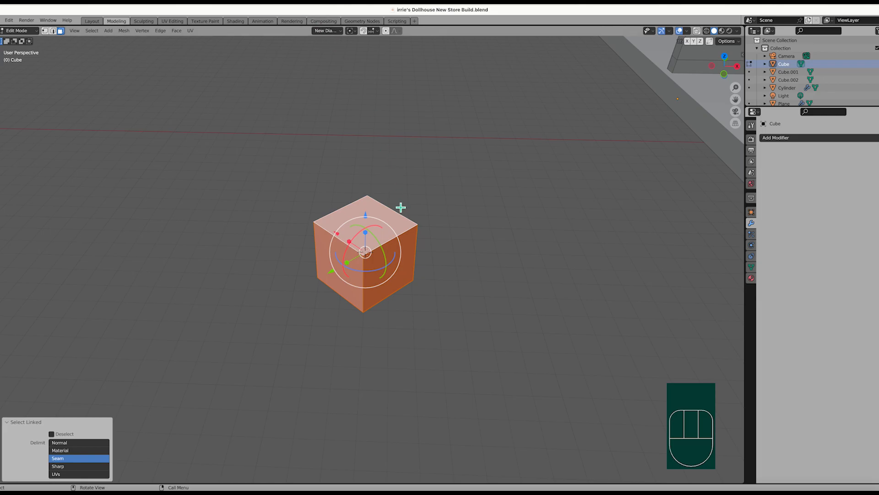
Move the cube along the New Diagonal axes, with a move of about 0.22 m along Y
{"action": "left_click_drag", "start_coordinate": [339, 237], "coordinate": [323, 293]}
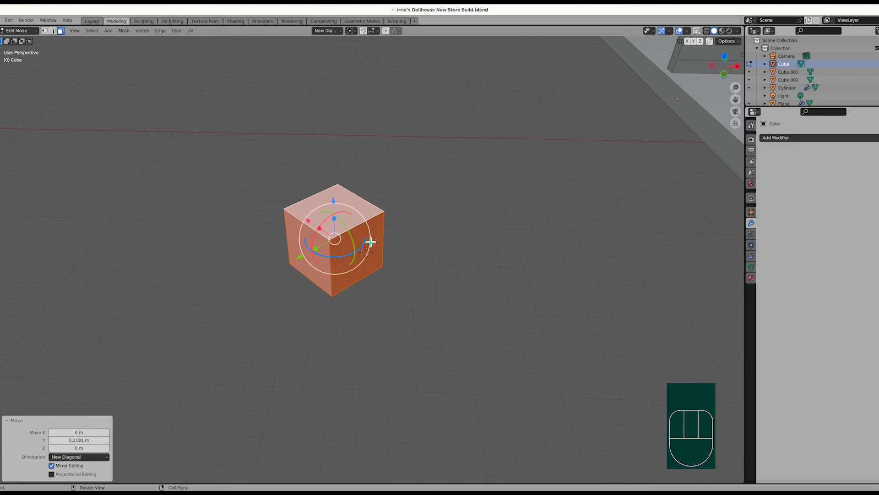
{"action": "scroll", "coordinate": [370, 241], "scroll_direction": "down", "scroll_amount": 5}
{"action": "scroll", "coordinate": [372, 242], "scroll_direction": "left", "scroll_amount": 5}
{"action": "scroll", "coordinate": [373, 241], "scroll_direction": "up", "scroll_amount": 5}
{"action": "scroll", "coordinate": [374, 241], "scroll_direction": "down", "scroll_amount": 5}
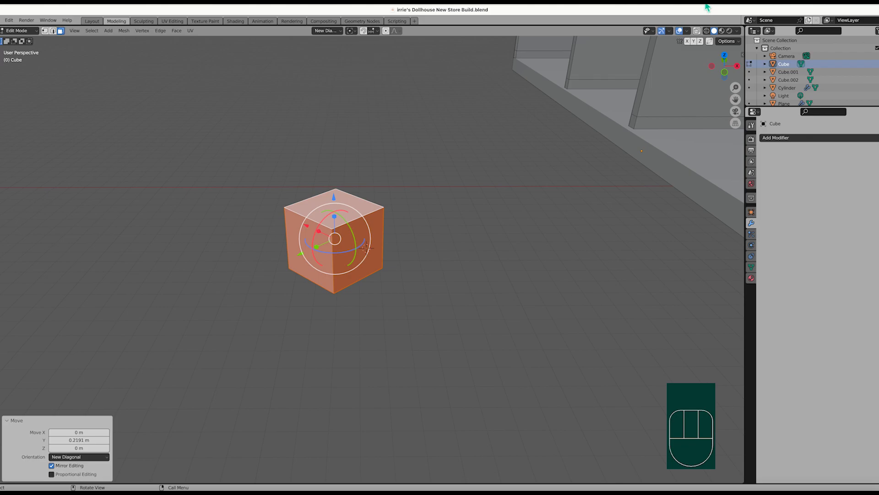
Make New 45 diagonal the active transform orientation and delete it from the custom orientations
{"action": "left_click", "coordinate": [322, 33]}
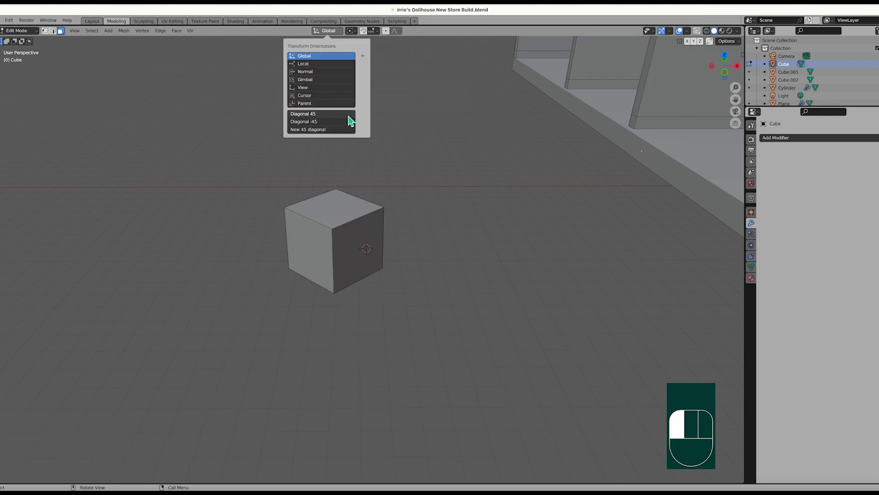
{"action": "left_click", "coordinate": [346, 130]}
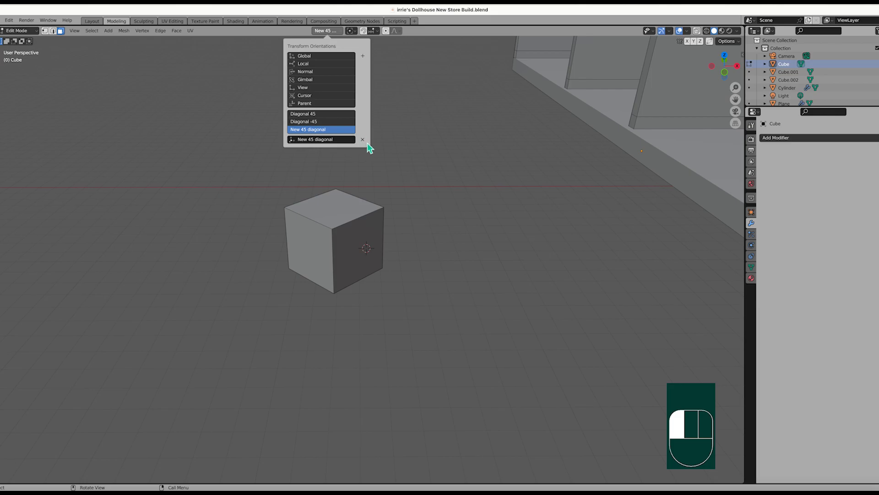
{"action": "left_click", "coordinate": [362, 139]}
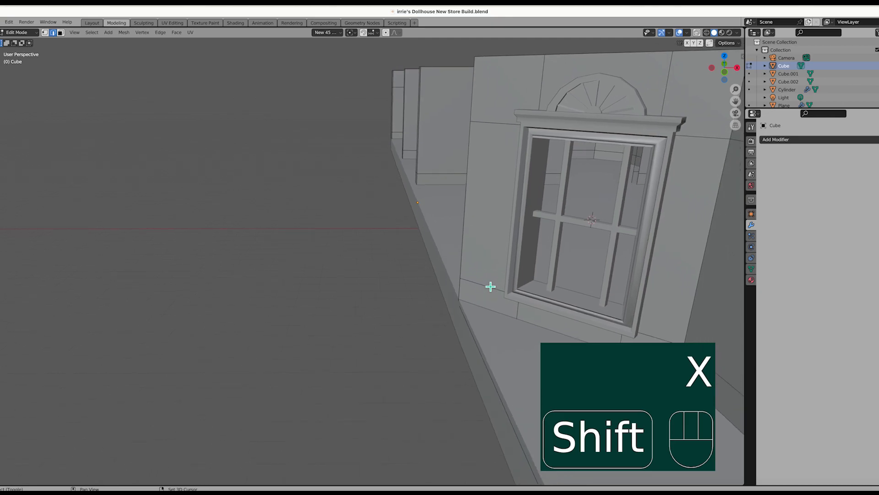
Examine the arched window on the dollhouse's angled wall and review the saved custom transform orientations
{"action": "scroll", "coordinate": [491, 286], "scroll_direction": "right", "scroll_amount": 3, "text": "shift"}
{"action": "scroll", "coordinate": [491, 286], "scroll_direction": "left", "scroll_amount": 5}
{"action": "scroll", "coordinate": [491, 287], "scroll_direction": "up", "scroll_amount": 5, "text": "ctrl"}
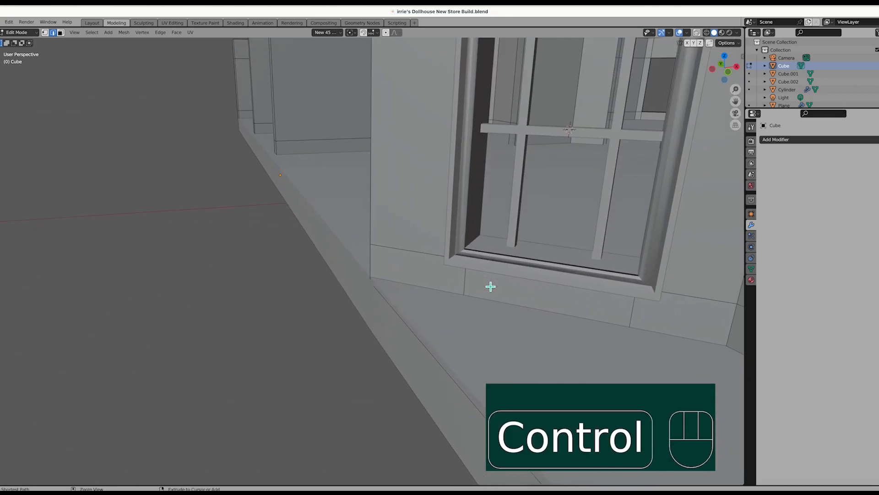
{"action": "scroll", "coordinate": [491, 286], "scroll_direction": "up", "scroll_amount": 5, "text": "shift"}
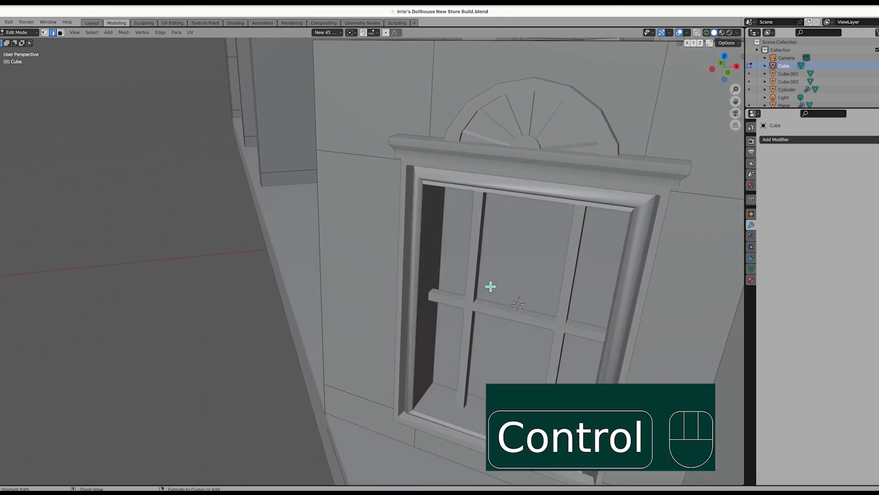
{"action": "scroll", "coordinate": [491, 286], "scroll_direction": "down", "scroll_amount": 5, "text": "ctrl"}
{"action": "scroll", "coordinate": [490, 286], "scroll_direction": "left", "scroll_amount": 5}
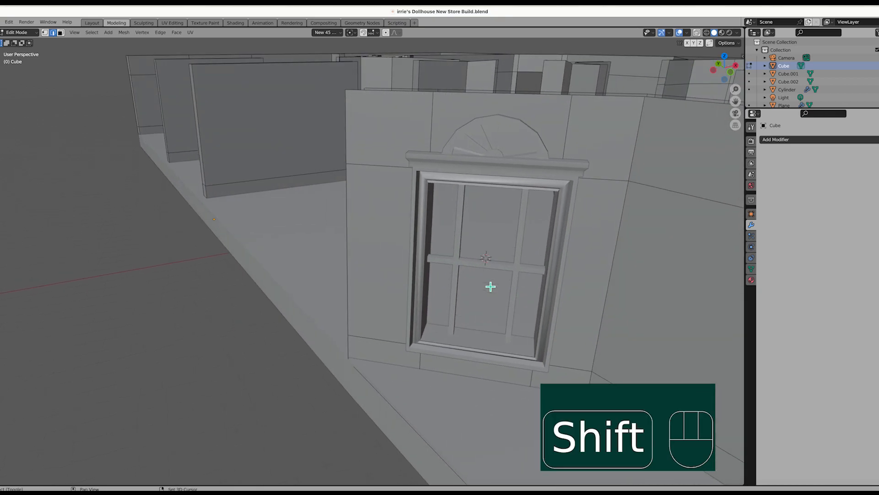
{"action": "scroll", "coordinate": [491, 287], "scroll_direction": "right", "scroll_amount": 5, "text": "shift"}
{"action": "scroll", "coordinate": [490, 287], "scroll_direction": "left", "scroll_amount": 5}
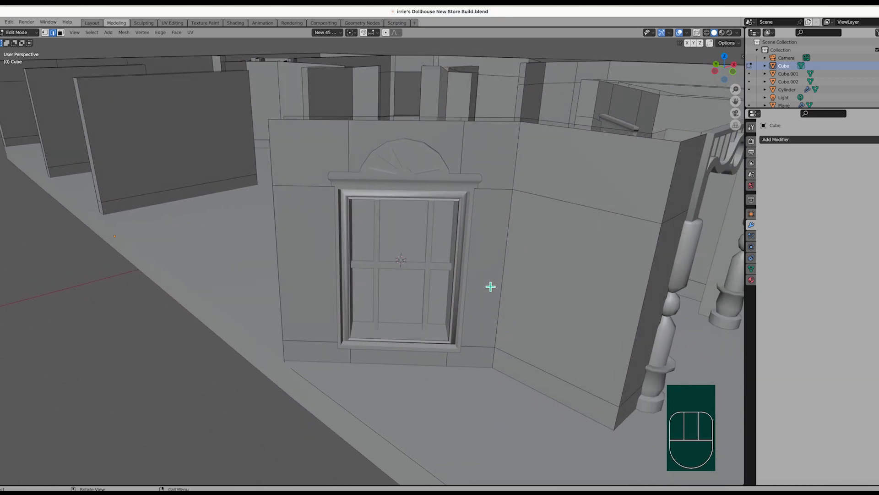
{"action": "scroll", "coordinate": [491, 286], "scroll_direction": "left", "scroll_amount": 3}
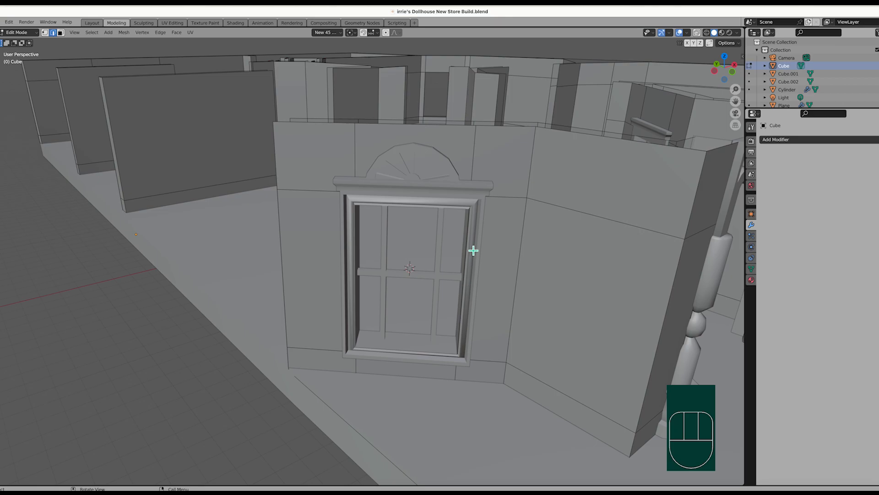
{"action": "scroll", "coordinate": [371, 261], "scroll_direction": "left", "scroll_amount": 2}
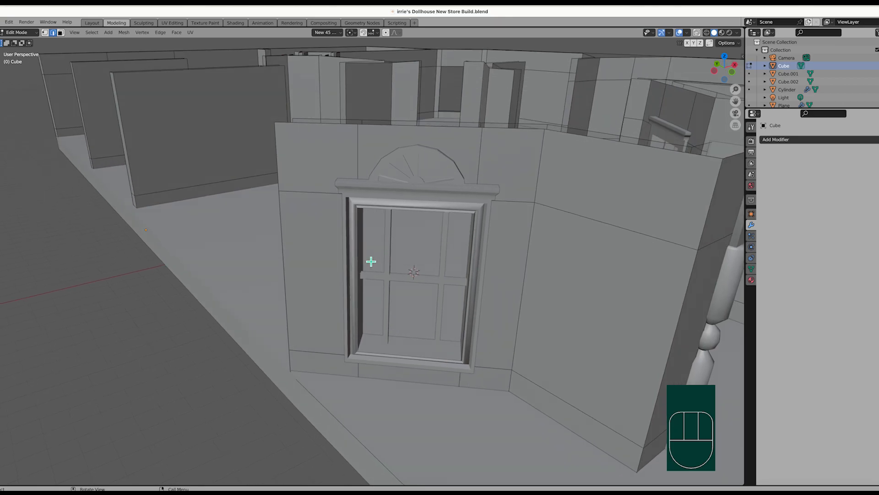
{"action": "scroll", "coordinate": [371, 261], "scroll_direction": "left", "scroll_amount": 3}
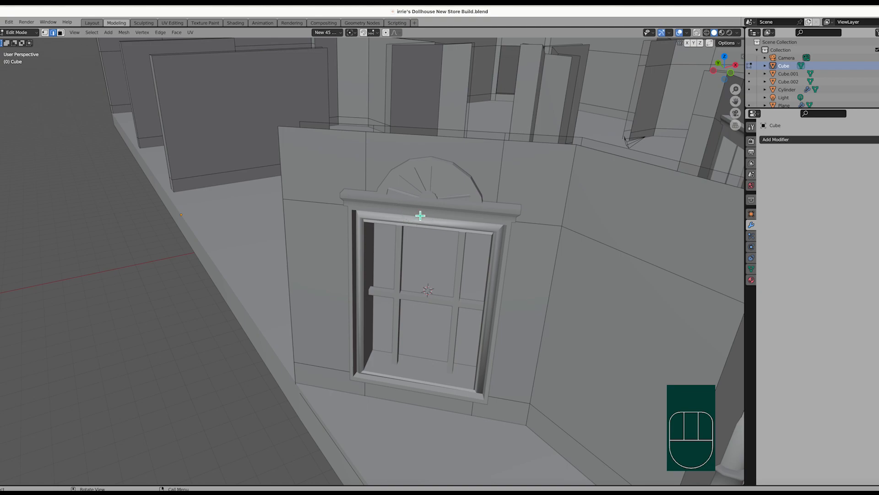
{"action": "left_click", "coordinate": [332, 33]}
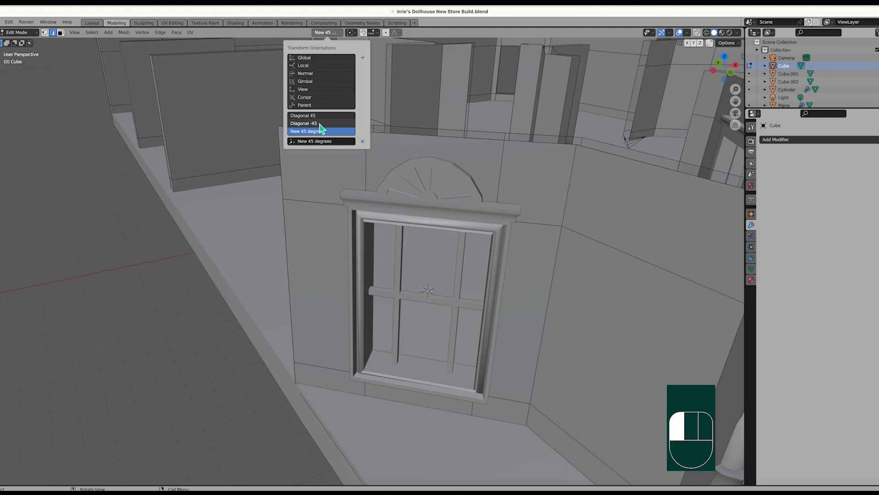
{"action": "left_click_drag", "start_coordinate": [328, 116], "coordinate": [363, 67]}
{"action": "left_click", "coordinate": [305, 43]}
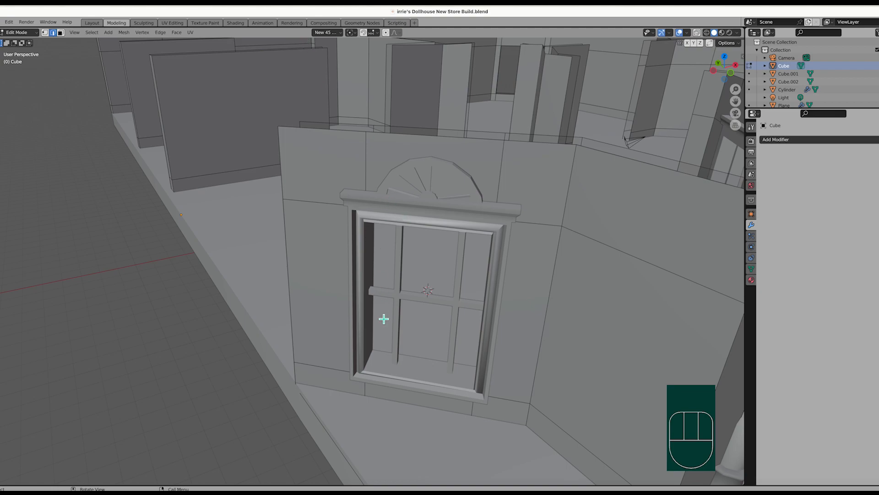
Add a 2 m plane at the 3D cursor inside the angled wall's window
{"action": "key", "text": "shift"}
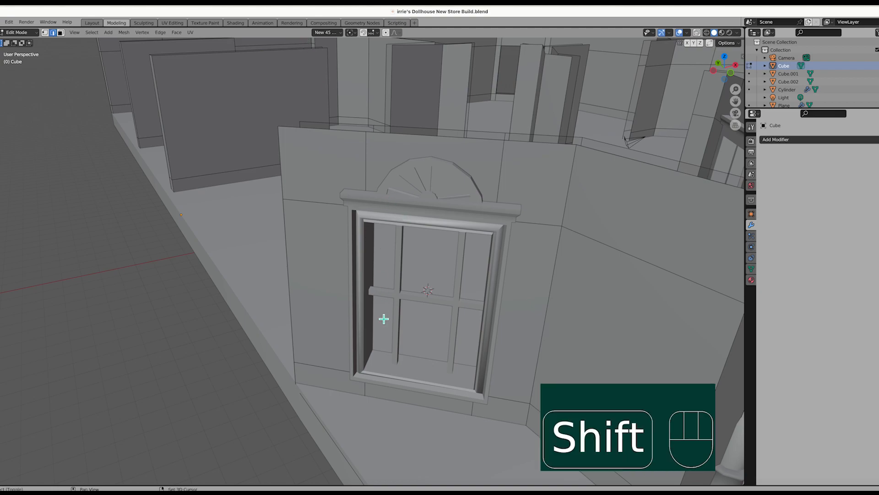
{"action": "key", "text": "shift+a"}
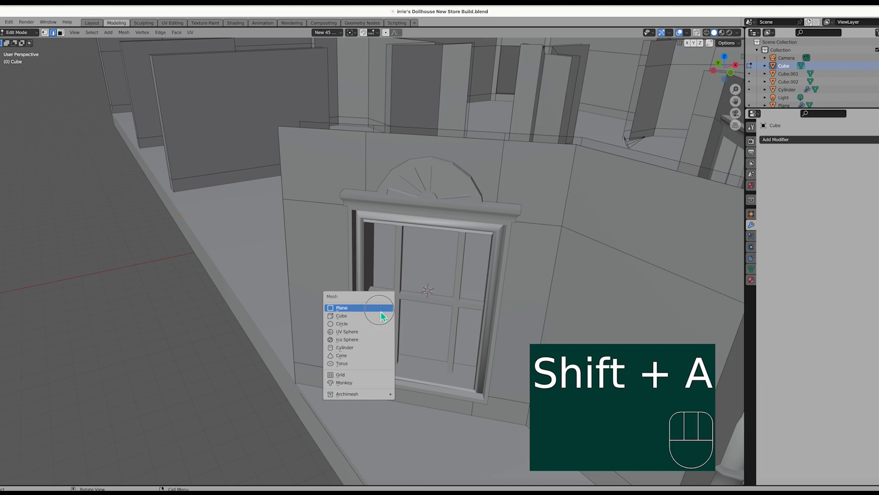
{"action": "left_click", "coordinate": [382, 309]}
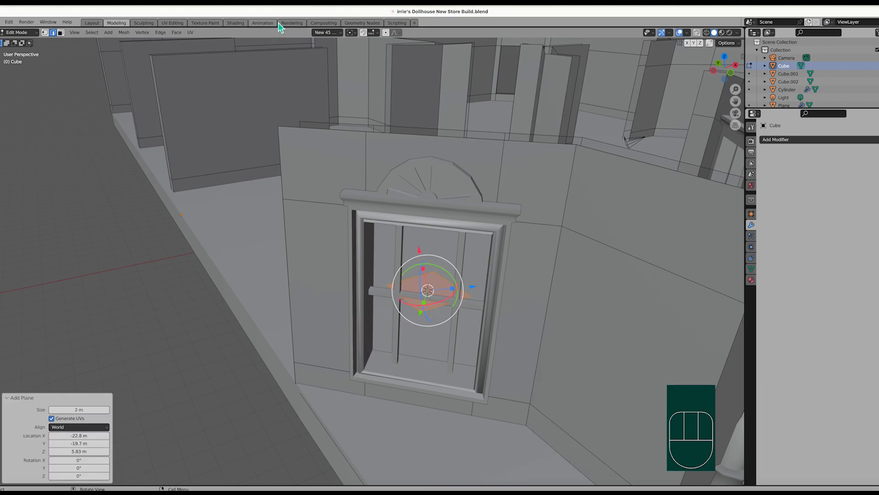
Set the transform orientation to Diagonal 45 and move the plane about 4.2 m along X, out in front of the window
{"action": "left_click", "coordinate": [334, 35]}
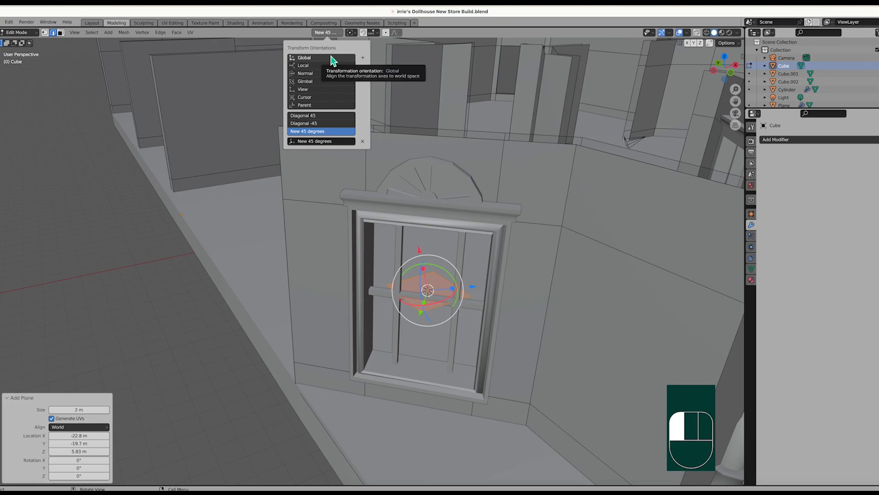
{"action": "left_click", "coordinate": [326, 116]}
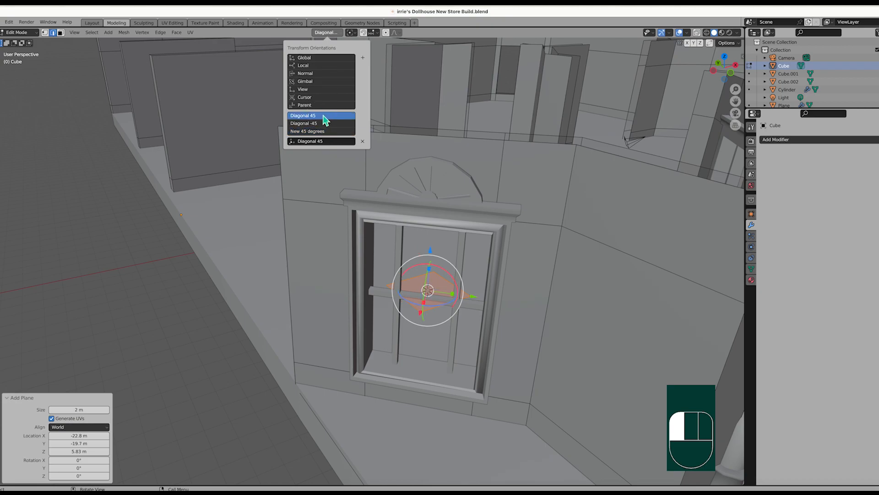
{"action": "left_click", "coordinate": [295, 33]}
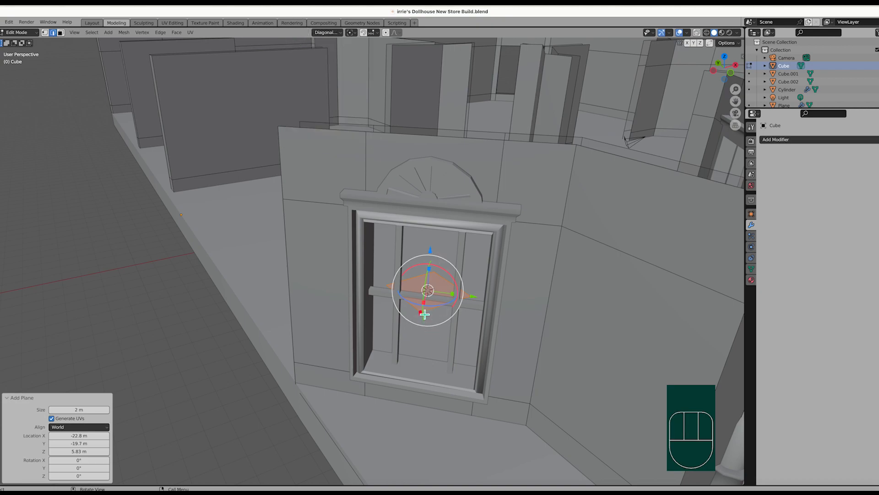
{"action": "left_click_drag", "start_coordinate": [422, 313], "coordinate": [398, 389]}
Rotate the plane 45° about Z and 90° about Y in the Diagonal 45 orientation so it stands parallel to the angled wall
{"action": "type", "text": "rz45"}
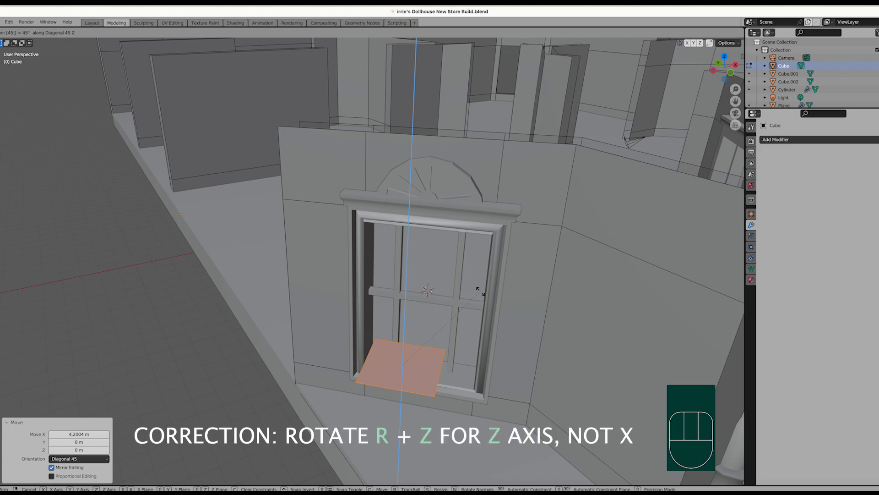
{"action": "key", "text": "Return"}
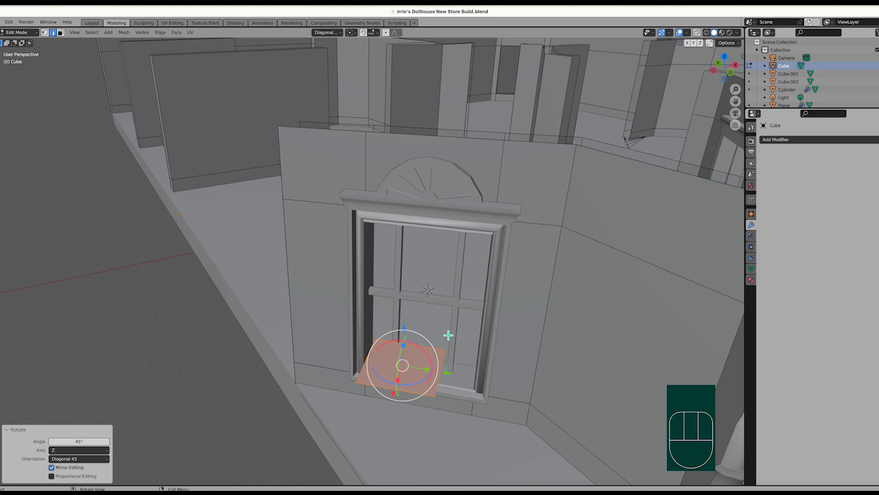
{"action": "key", "text": "r"}
{"action": "key", "text": "y"}
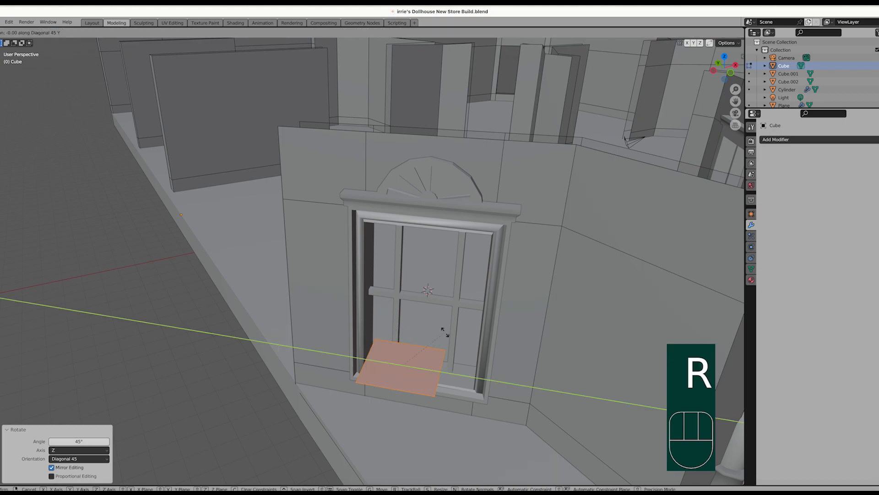
{"action": "type", "text": "90"}
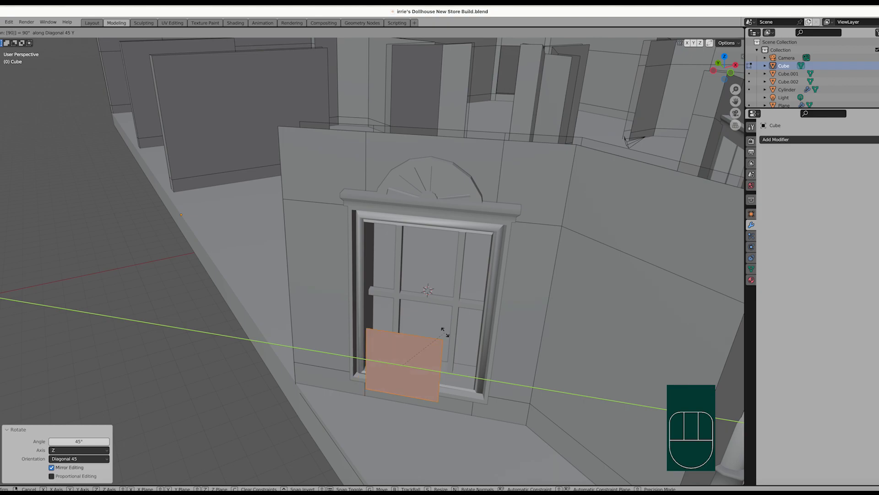
{"action": "key", "text": "Return"}
Scale the plane uniformly by about 1.87 and move it about -3.85 m along the Diagonal 45 X axis into the window opening
{"action": "key", "text": "s"}
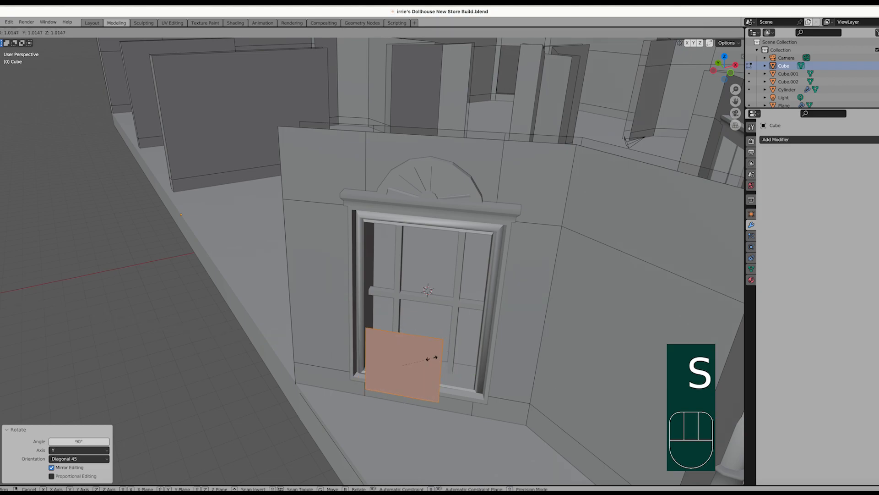
{"action": "left_click", "coordinate": [447, 333]}
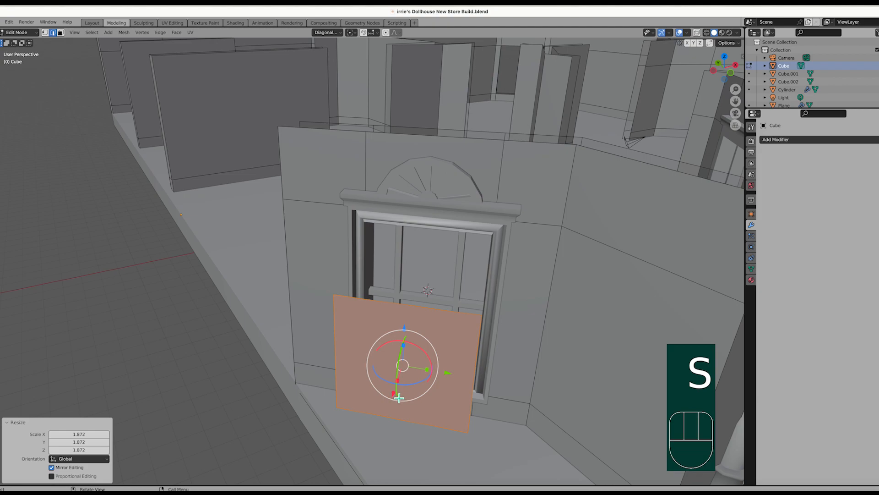
{"action": "left_click_drag", "start_coordinate": [398, 392], "coordinate": [416, 347]}
Scale the plane by about 1.5 along Z to match the window height, and move it about 3.25 m along Diagonal 45 X, out of the opening
{"action": "middle_click_drag", "start_coordinate": [416, 346], "coordinate": [456, 262]}
{"action": "key", "text": "s"}
{"action": "key", "text": "z"}
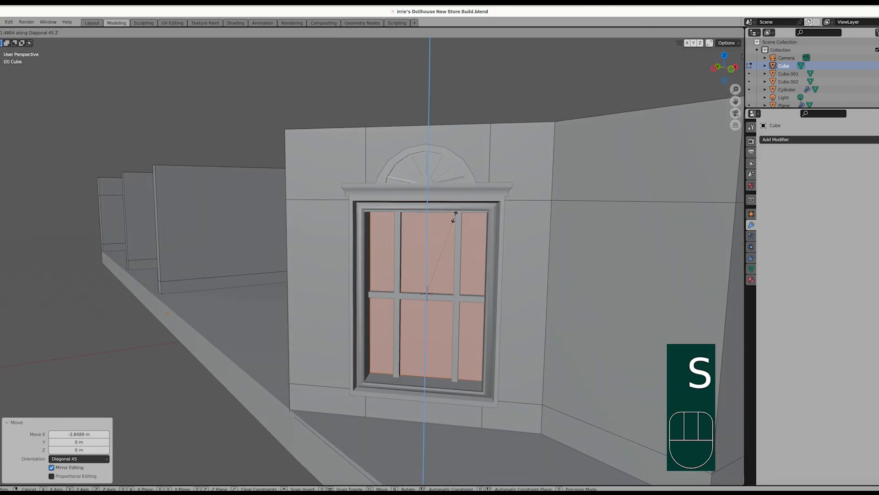
{"action": "left_click", "coordinate": [455, 213]}
{"action": "middle_click_drag", "start_coordinate": [456, 295], "coordinate": [420, 314]}
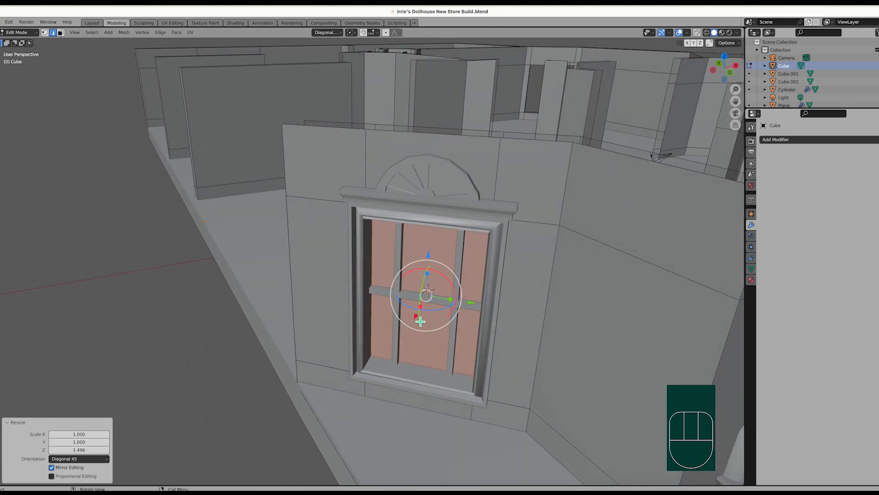
{"action": "left_click_drag", "start_coordinate": [418, 321], "coordinate": [393, 369]}
Inspect the plane's alignment with the window and angled wall from several viewpoints around the dollhouse
{"action": "scroll", "coordinate": [463, 330], "scroll_direction": "down", "scroll_amount": 8}
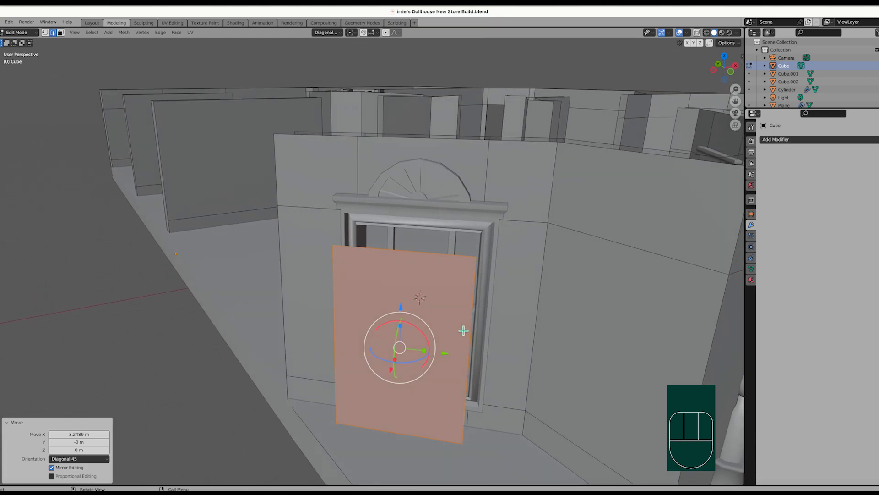
{"action": "scroll", "coordinate": [463, 330], "scroll_direction": "up", "scroll_amount": 10}
{"action": "scroll", "coordinate": [463, 330], "scroll_direction": "down", "scroll_amount": 8}
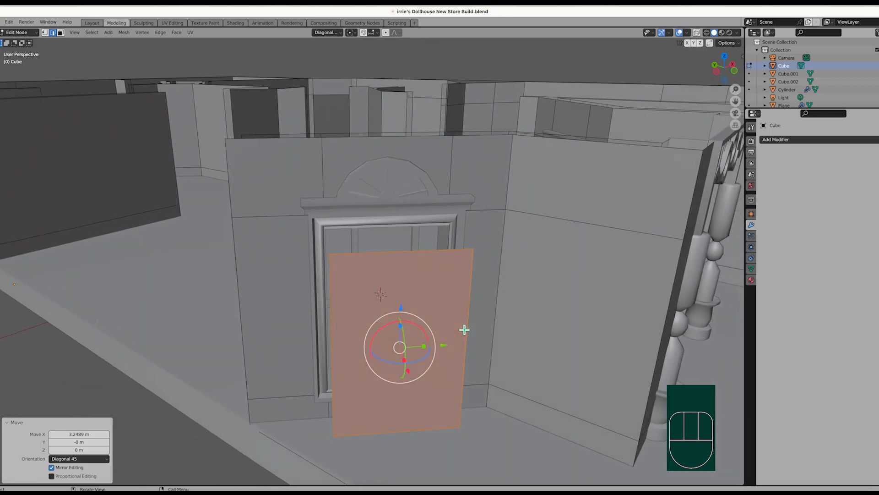
{"action": "scroll", "coordinate": [463, 330], "scroll_direction": "left", "scroll_amount": 4}
{"action": "scroll", "coordinate": [464, 330], "scroll_direction": "right", "scroll_amount": 7}
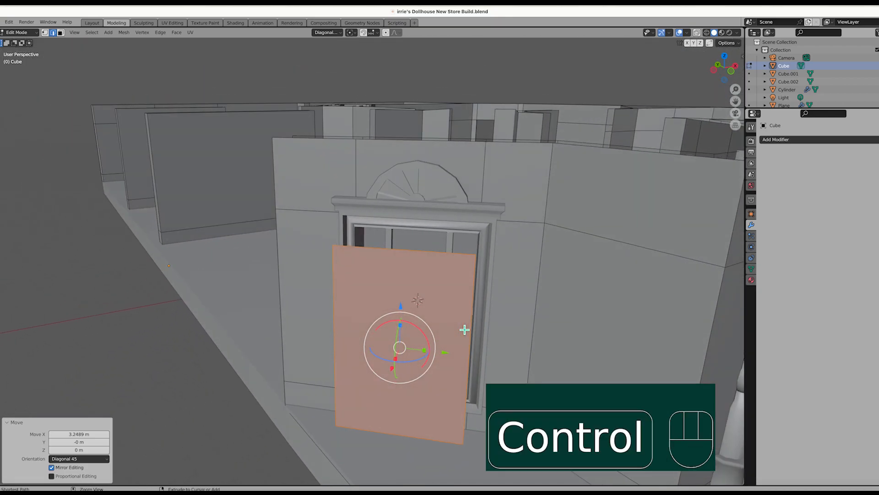
{"action": "scroll", "coordinate": [465, 330], "scroll_direction": "down", "scroll_amount": 4, "text": "ctrl"}
{"action": "scroll", "coordinate": [464, 329], "scroll_direction": "up", "scroll_amount": 7}
{"action": "scroll", "coordinate": [464, 330], "scroll_direction": "up", "scroll_amount": 4}
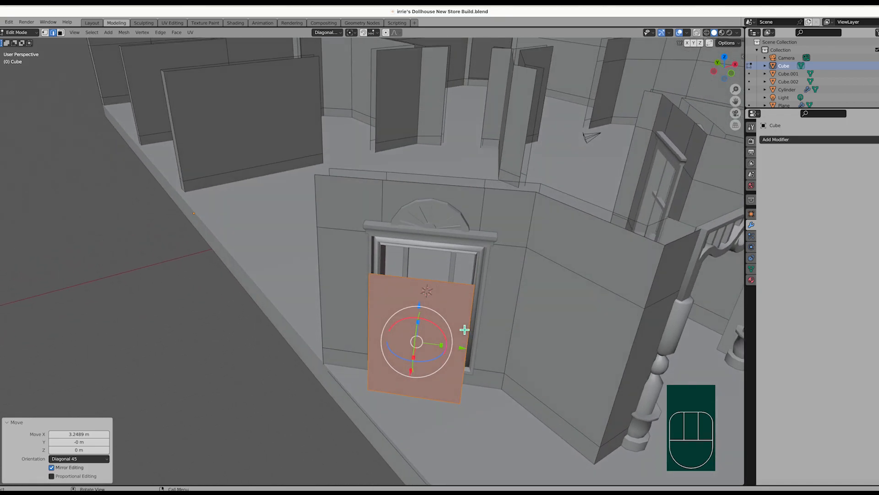
{"action": "scroll", "coordinate": [464, 330], "scroll_direction": "left", "scroll_amount": 10}
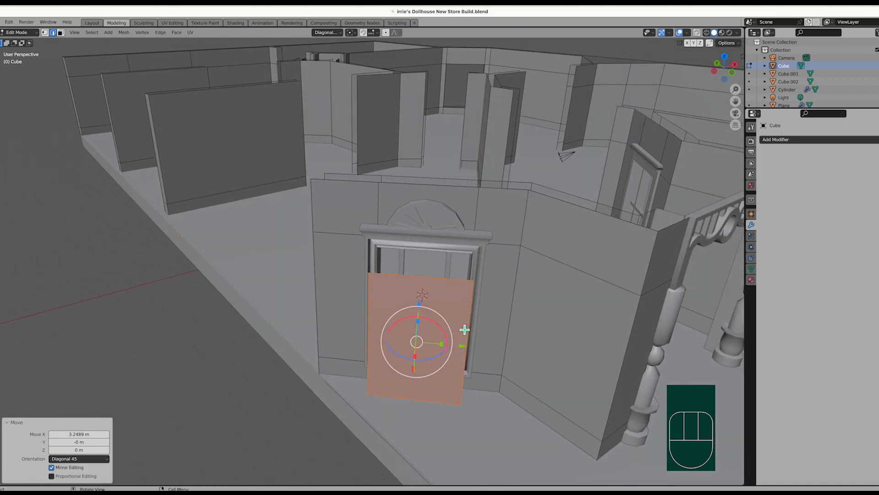
{"action": "scroll", "coordinate": [465, 330], "scroll_direction": "left", "scroll_amount": 10}
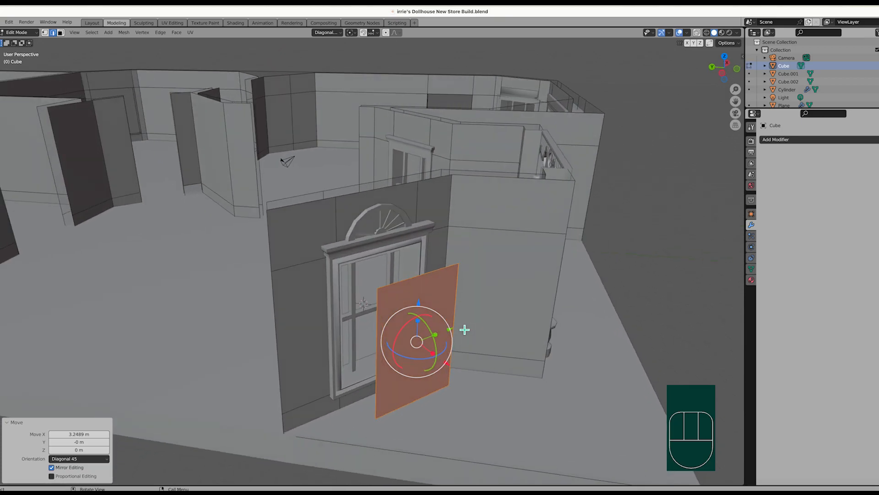
{"action": "scroll", "coordinate": [464, 330], "scroll_direction": "left", "scroll_amount": 5}
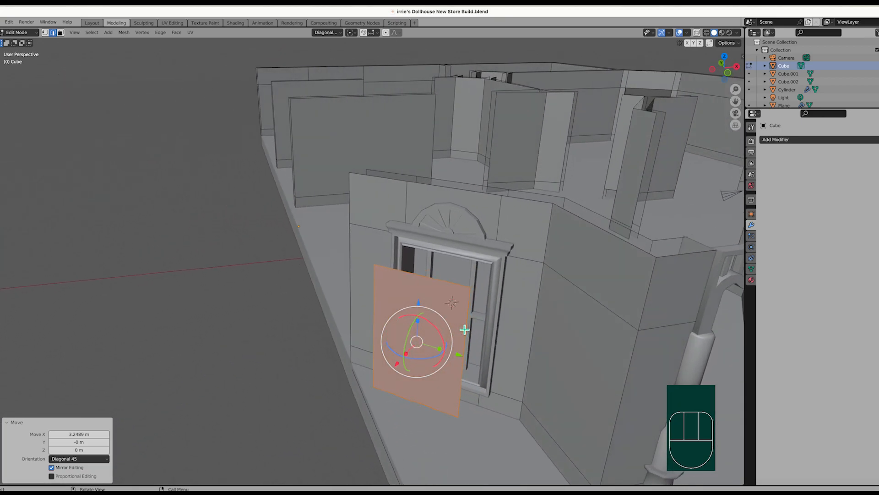
{"action": "scroll", "coordinate": [464, 330], "scroll_direction": "left", "scroll_amount": 10}
{"action": "scroll", "coordinate": [465, 330], "scroll_direction": "left", "scroll_amount": 3}
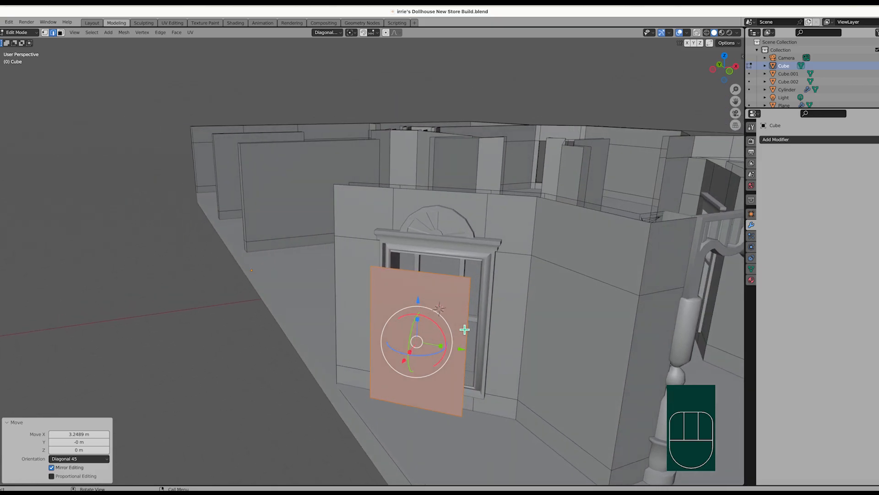
{"action": "scroll", "coordinate": [464, 329], "scroll_direction": "left", "scroll_amount": 10, "text": "shift"}
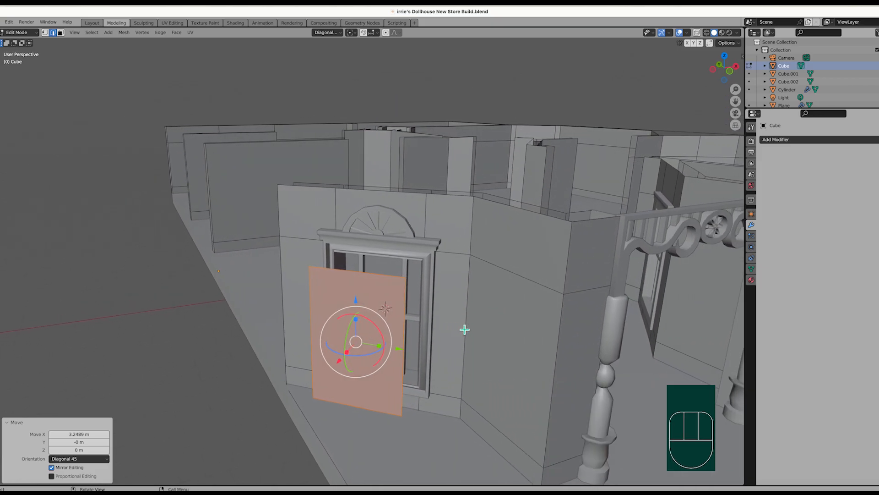
{"action": "scroll", "coordinate": [465, 330], "scroll_direction": "left", "scroll_amount": 5, "text": "shift"}
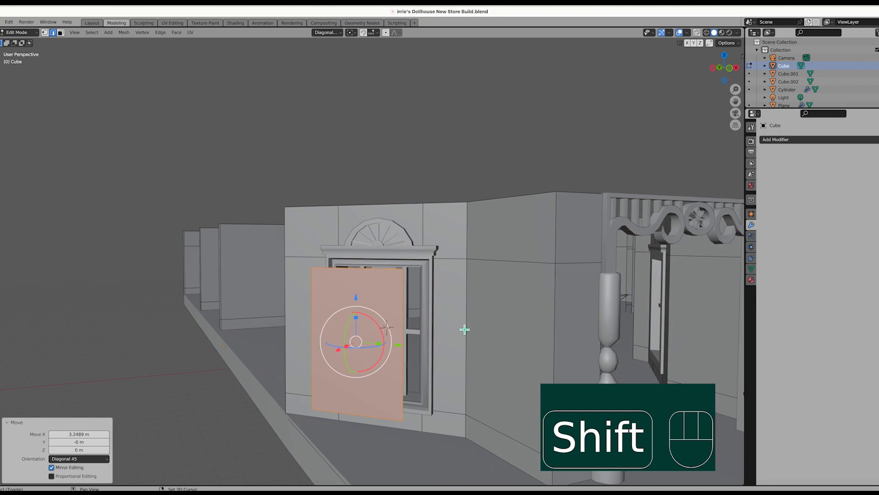
{"action": "scroll", "coordinate": [465, 330], "scroll_direction": "up", "scroll_amount": 5, "text": "ctrl"}
{"action": "scroll", "coordinate": [465, 330], "scroll_direction": "down", "scroll_amount": 1}
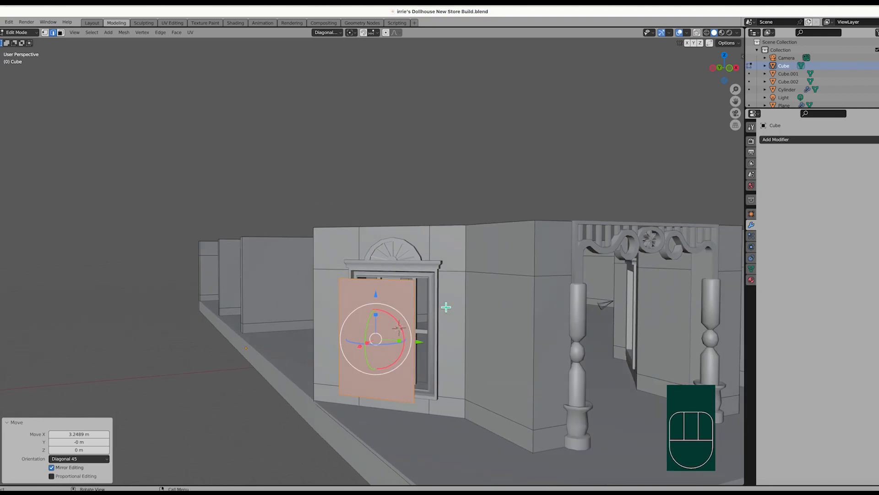